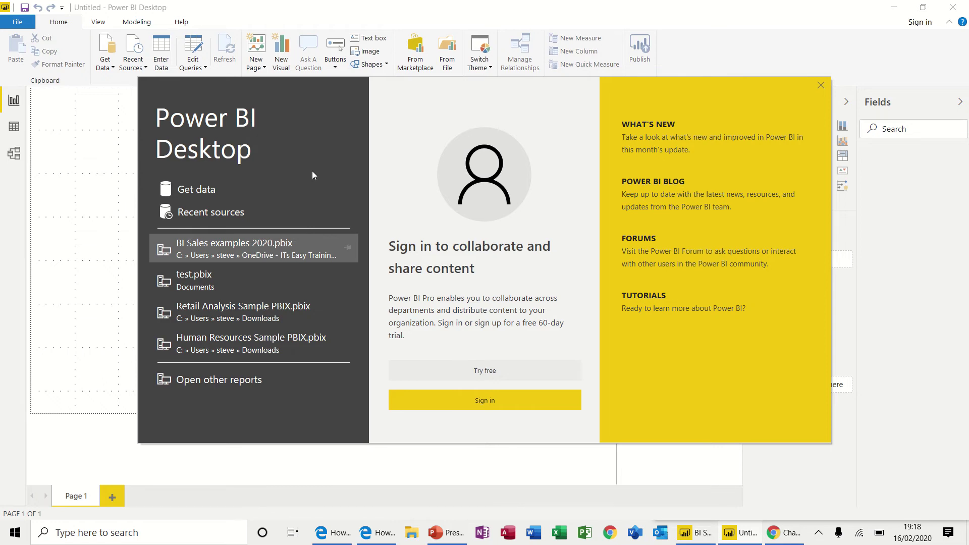
Import Table1 from the Excel workbook Data import BI.xlsx into the report.
click(198, 191)
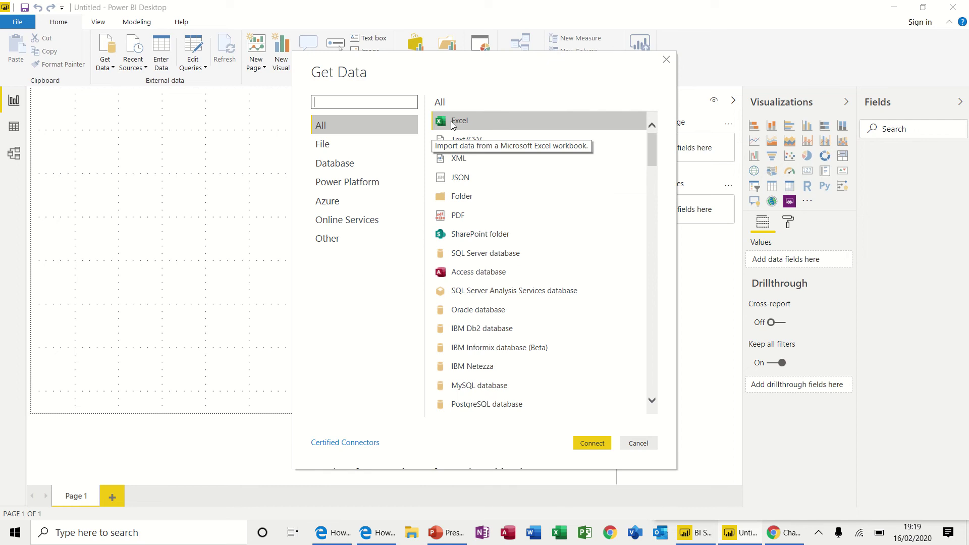
double_click(452, 122)
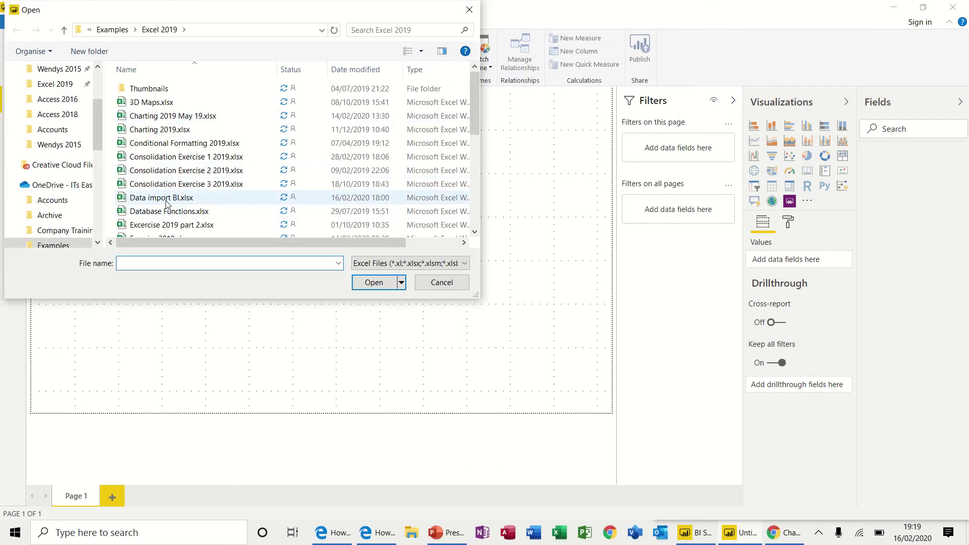
double_click(161, 198)
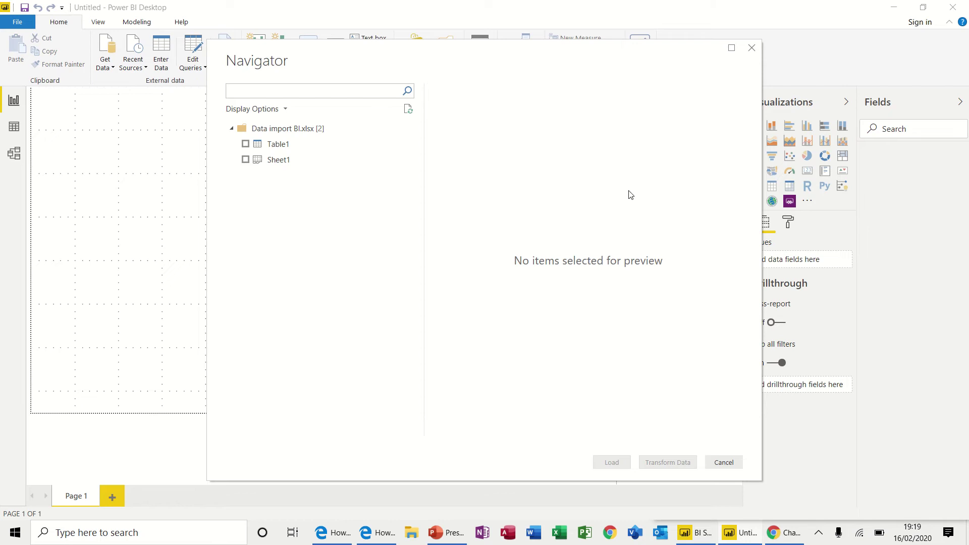
click(245, 144)
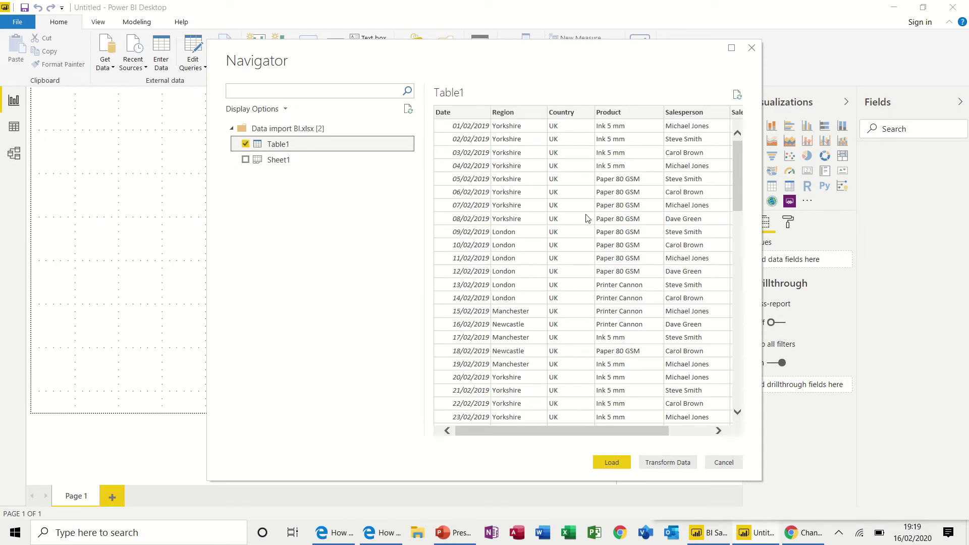
click(612, 463)
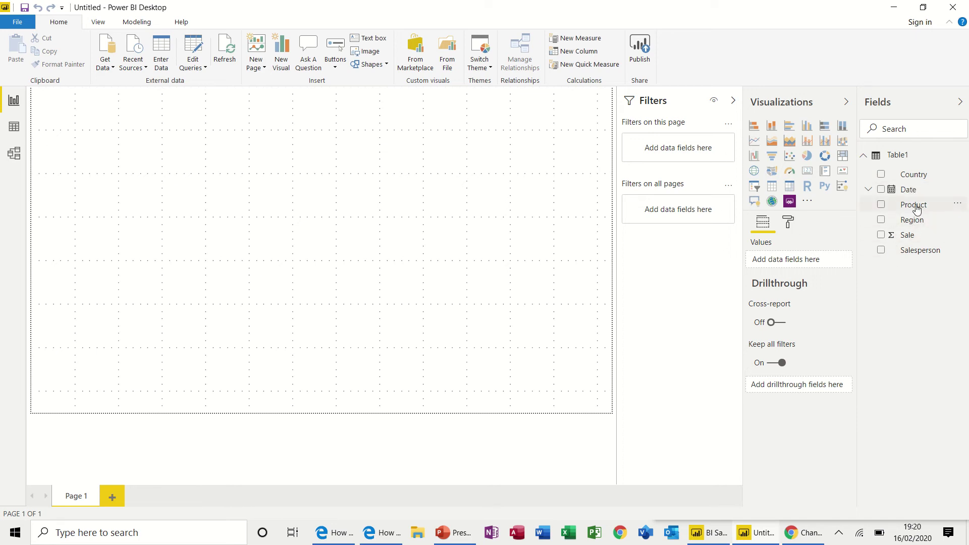
Create a table visual at the upper left of the report canvas with the Product and Sale fields.
drag(916, 206, 142, 120)
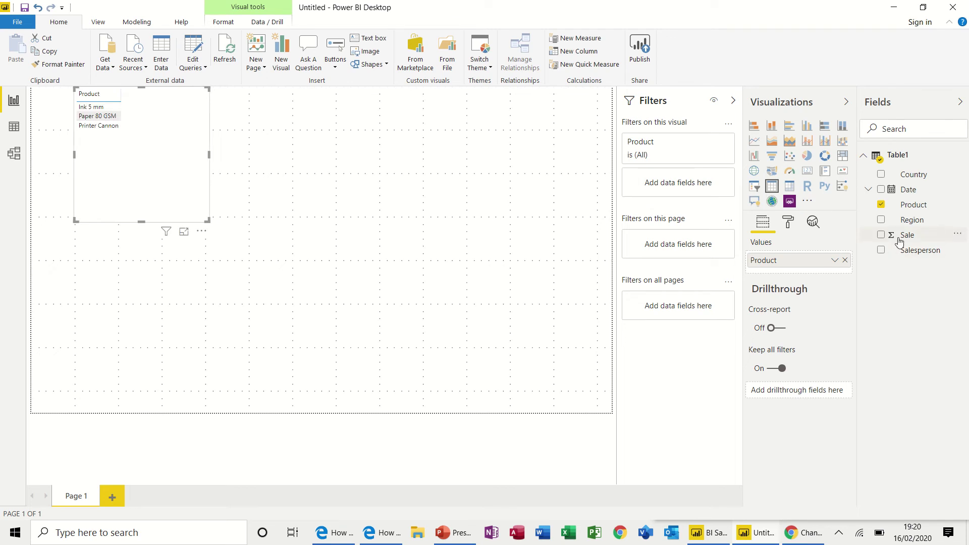
drag(900, 238, 166, 121)
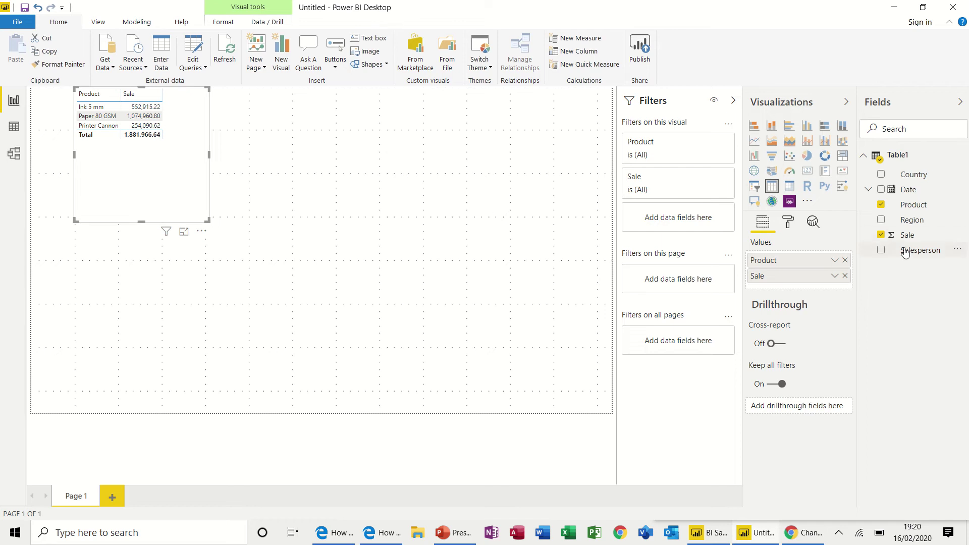
click(249, 197)
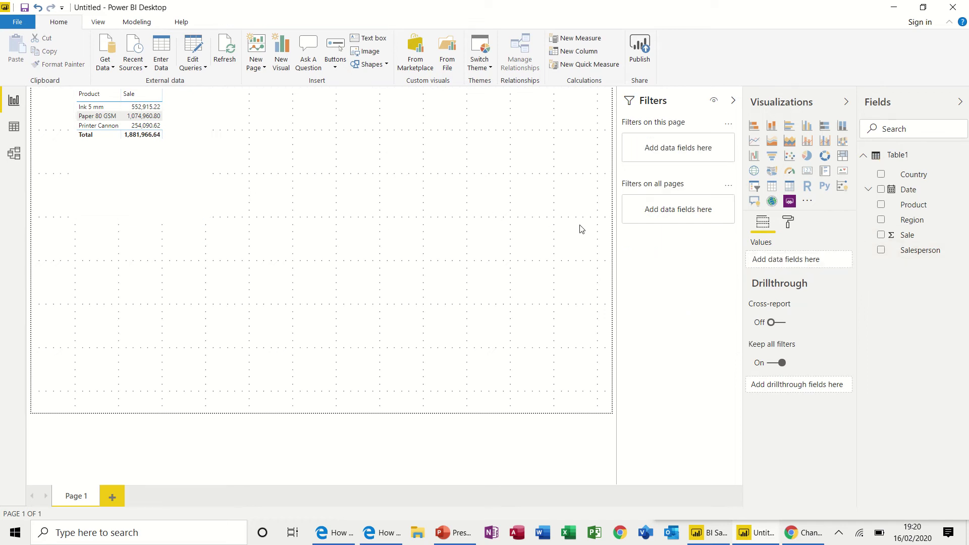
Create a second table visual beside the product table with Salesperson, Sale and Region, and enlarge it to fit all its rows.
drag(676, 233, 235, 114)
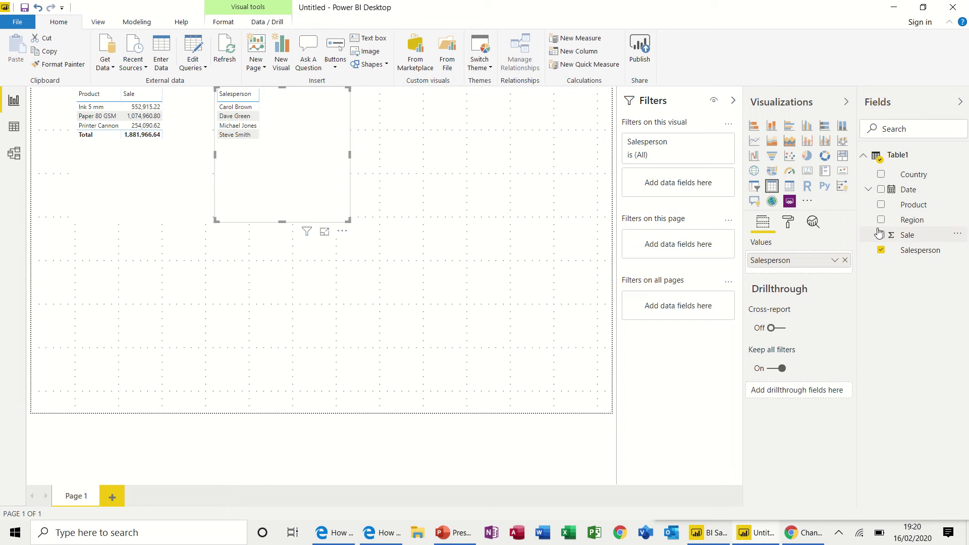
drag(906, 239, 303, 117)
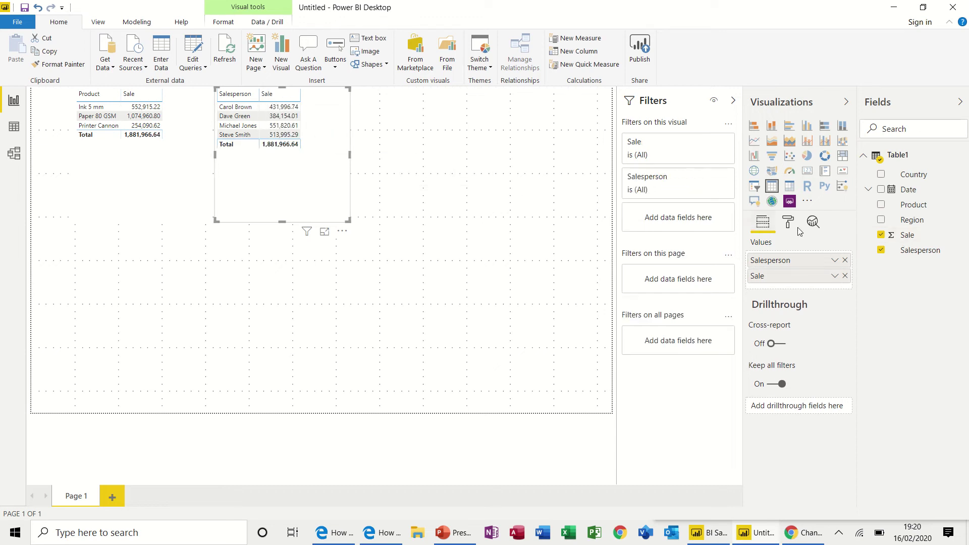
drag(903, 220, 336, 112)
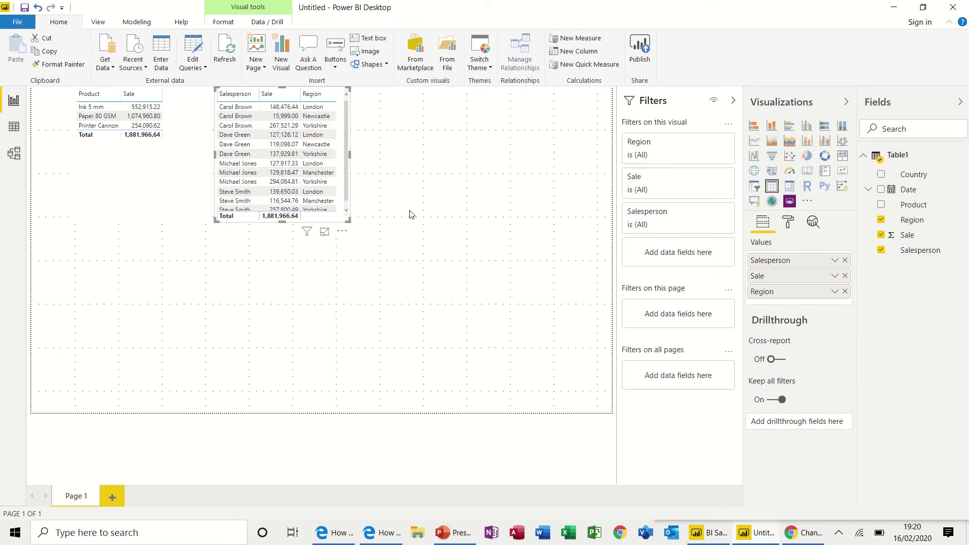
drag(348, 220, 374, 242)
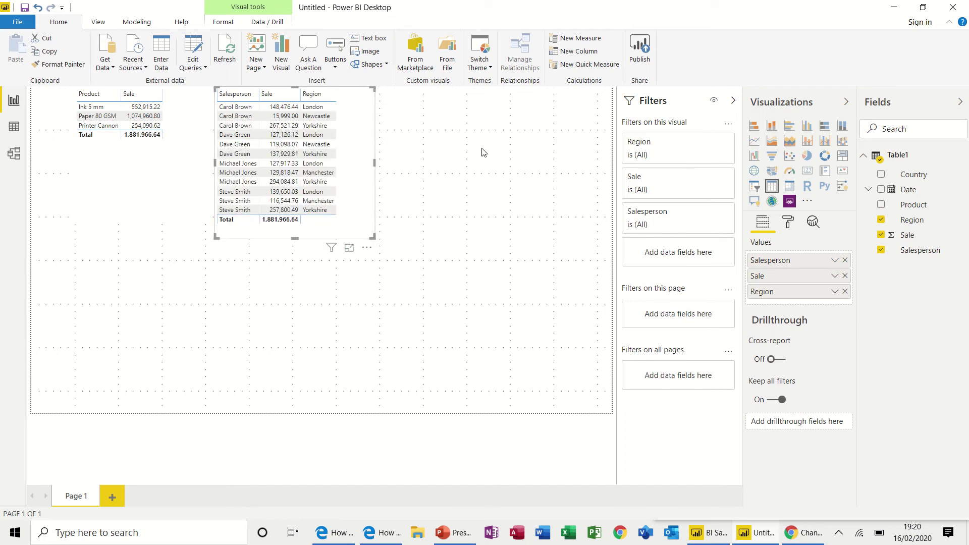
click(497, 172)
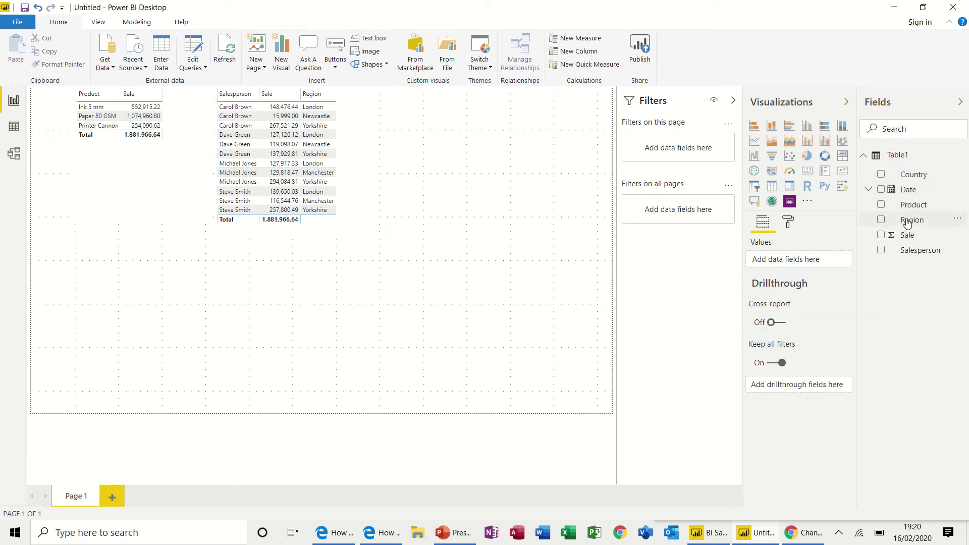
Create a third table visual beside the salesperson table with Region, the Date hierarchy and Sale, and enlarge it.
drag(907, 222, 443, 115)
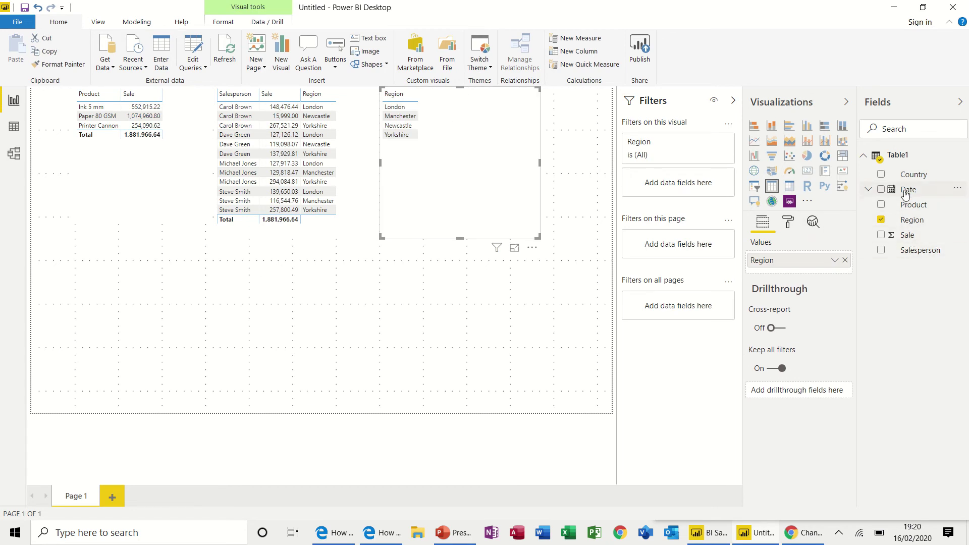
drag(905, 193, 474, 121)
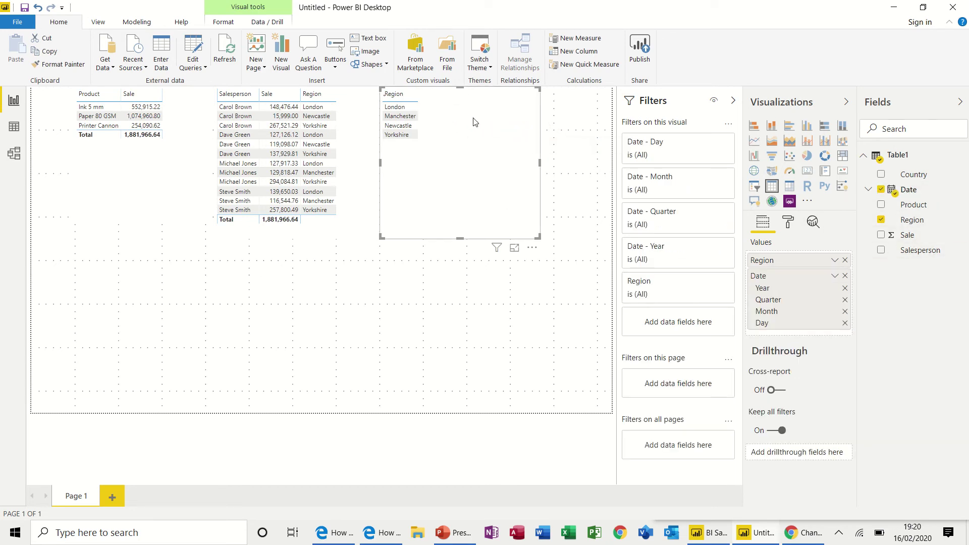
mouse_move(539, 238)
mouse_down()
mouse_move(580, 429)
mouse_move(536, 225)
mouse_move(545, 244)
mouse_up()
click(547, 245)
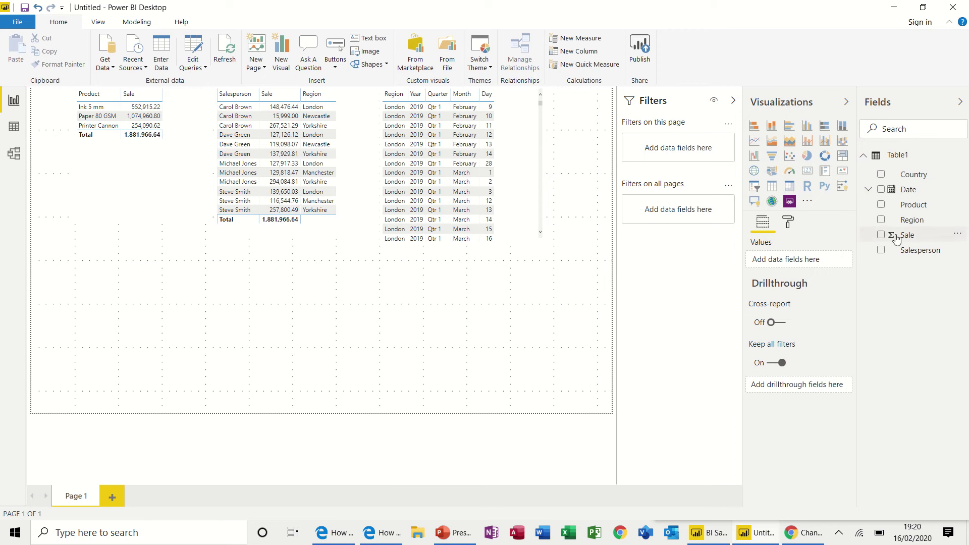
drag(898, 239, 573, 281)
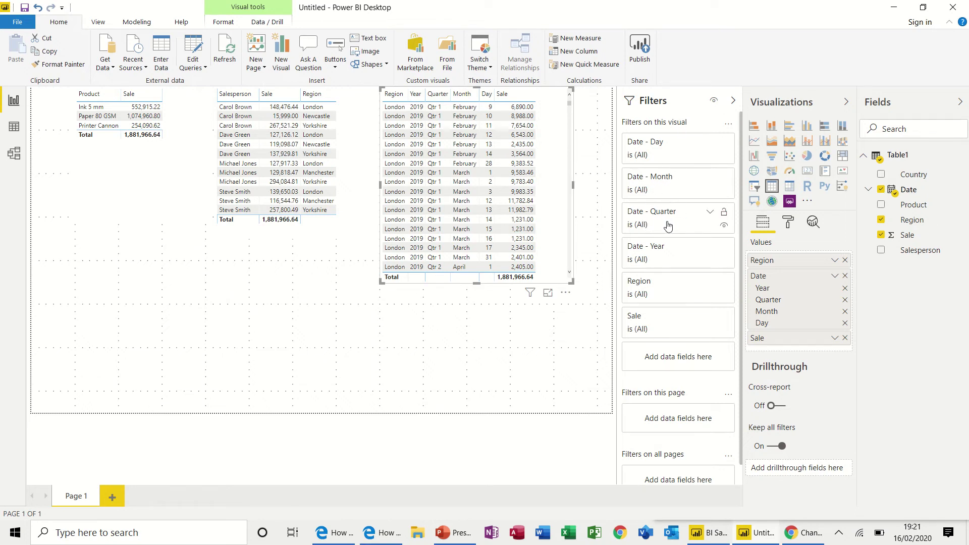
Filter the region and date table to Qtr 1 with basic filtering on Date - Quarter, and enlarge the table to show more rows.
click(711, 212)
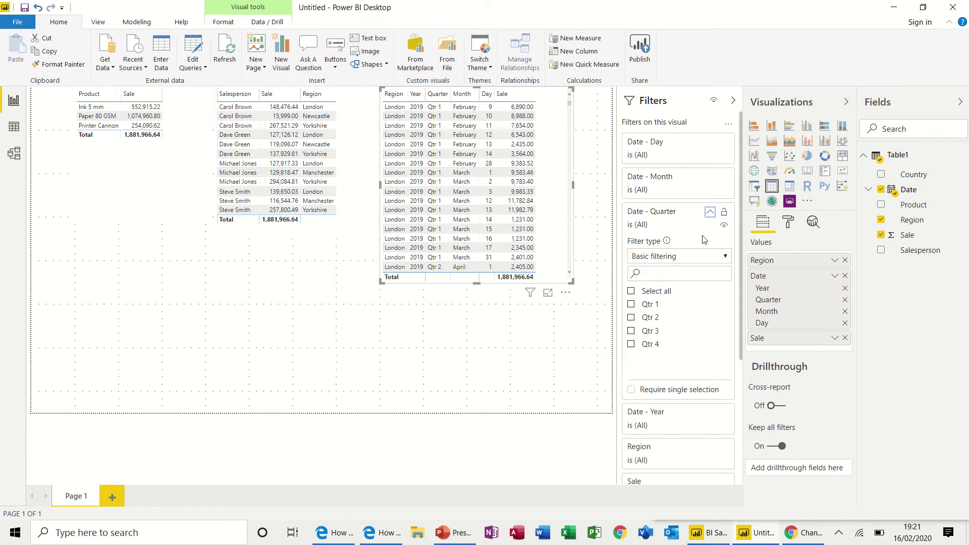
click(631, 305)
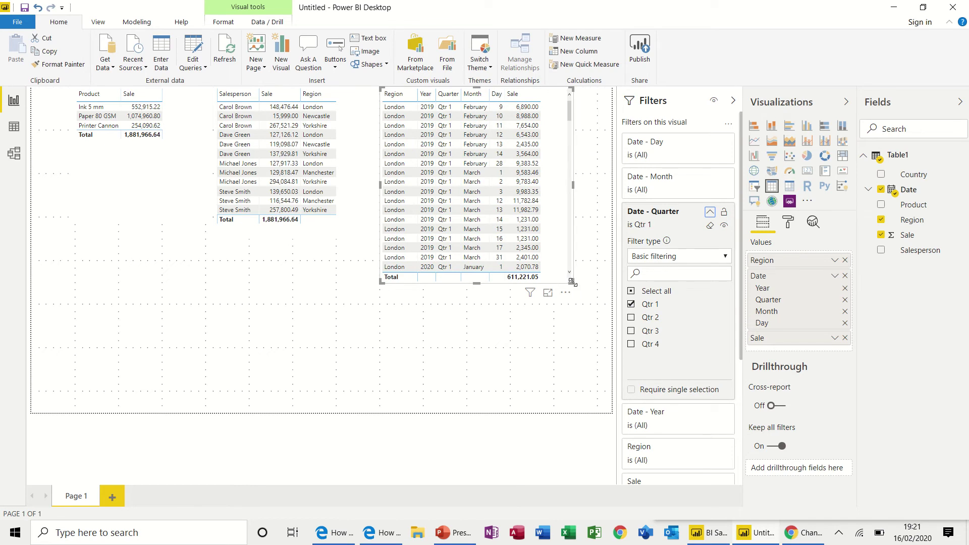
drag(572, 282, 588, 390)
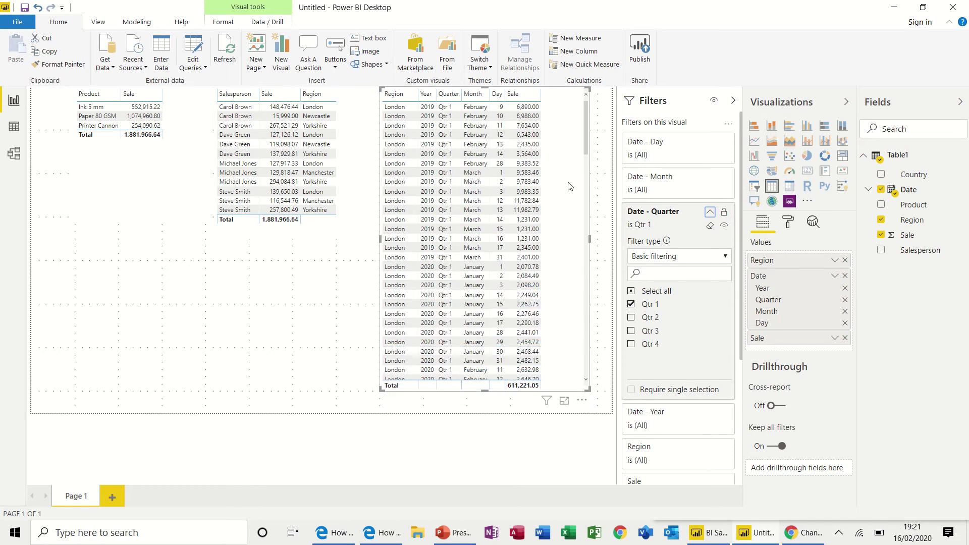
drag(586, 131, 593, 200)
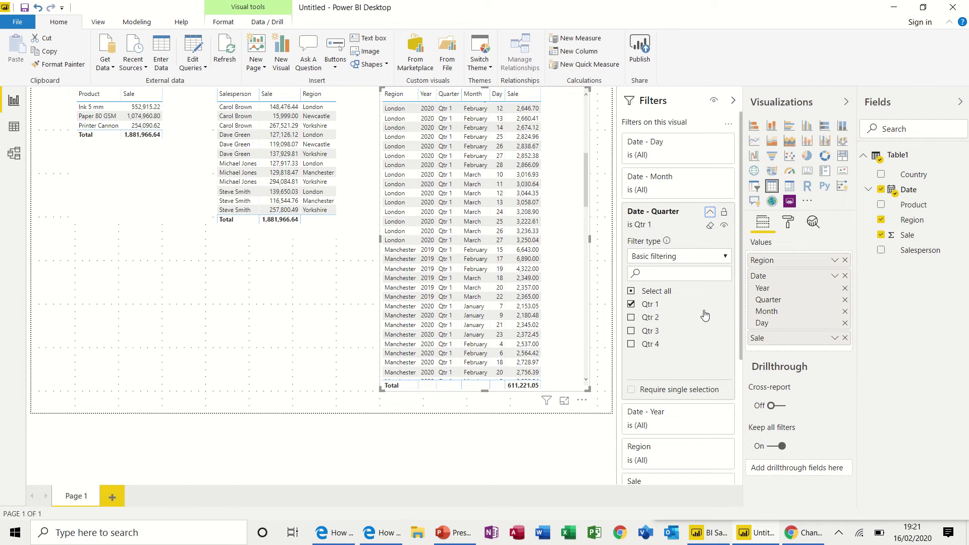
click(710, 214)
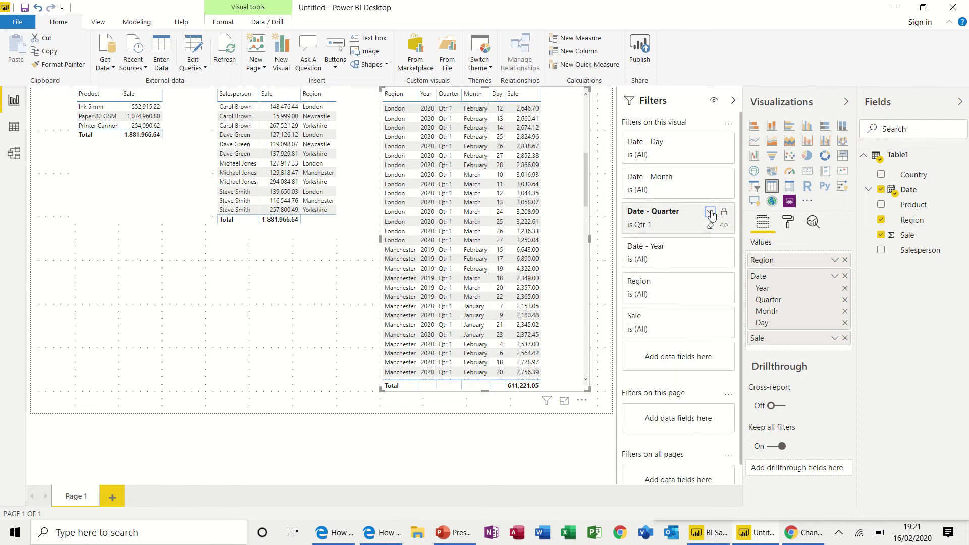
Filter the region and date table to the Manchester region and shrink its frame to fit the remaining rows.
click(709, 282)
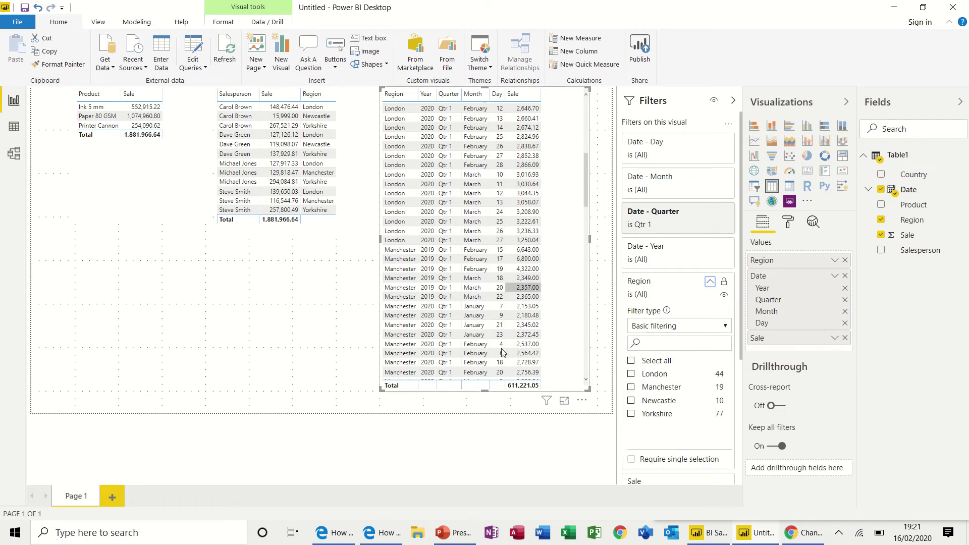
click(630, 387)
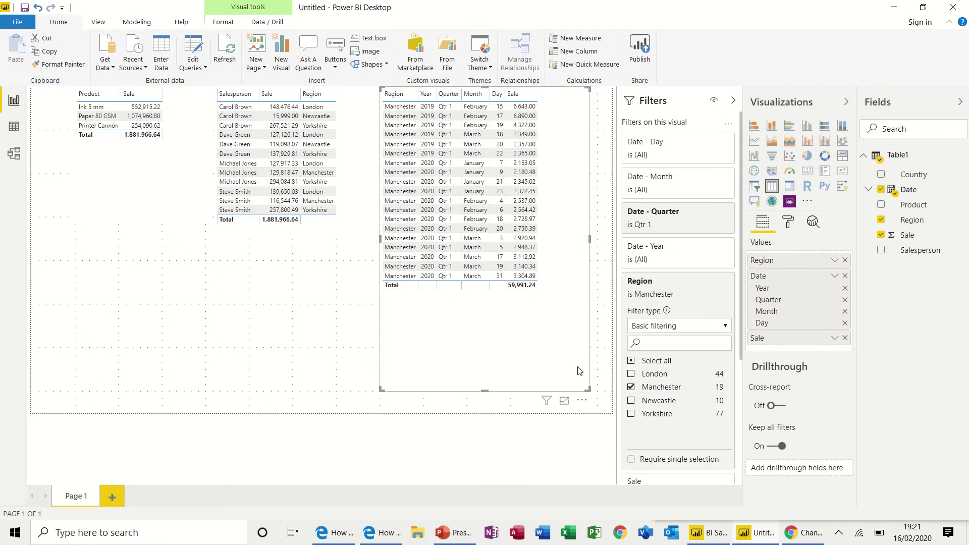
drag(587, 392, 552, 294)
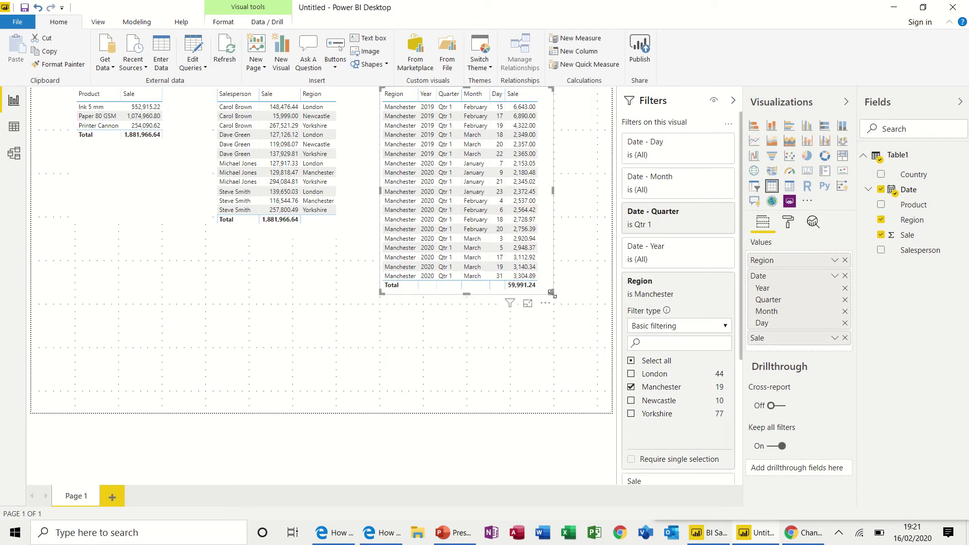
click(283, 287)
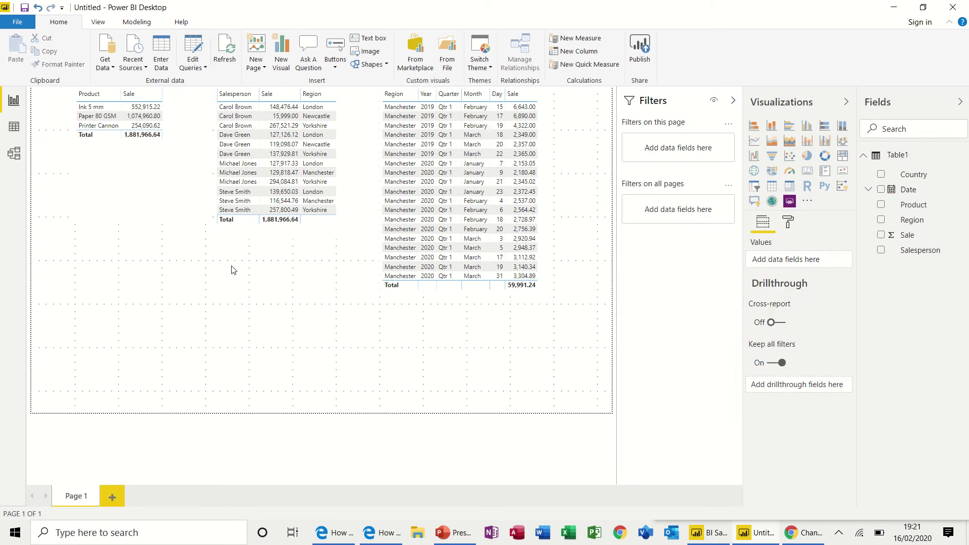
Cross-filter the other tables from single salesperson rows, first a Yorkshire row, then a Manchester row, to compare the sales breakdown.
click(239, 156)
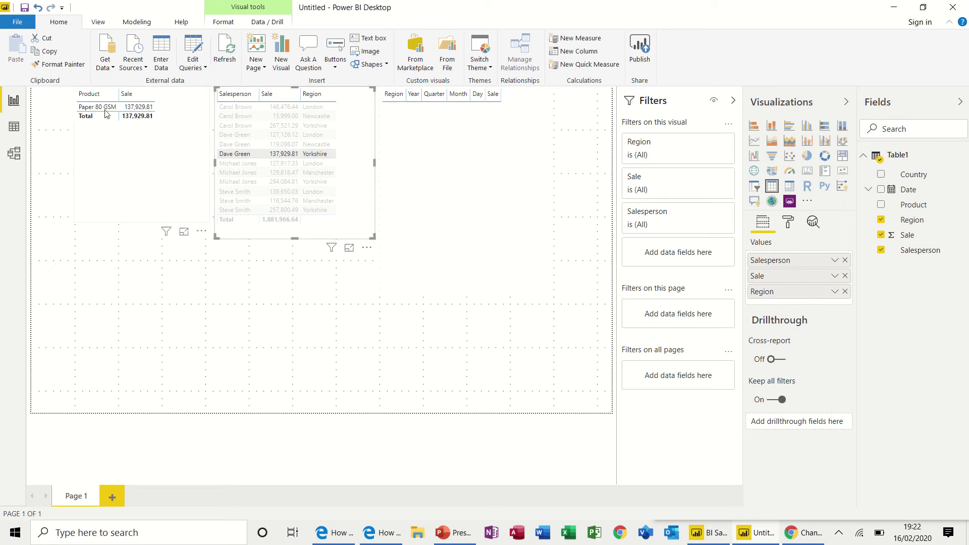
click(235, 155)
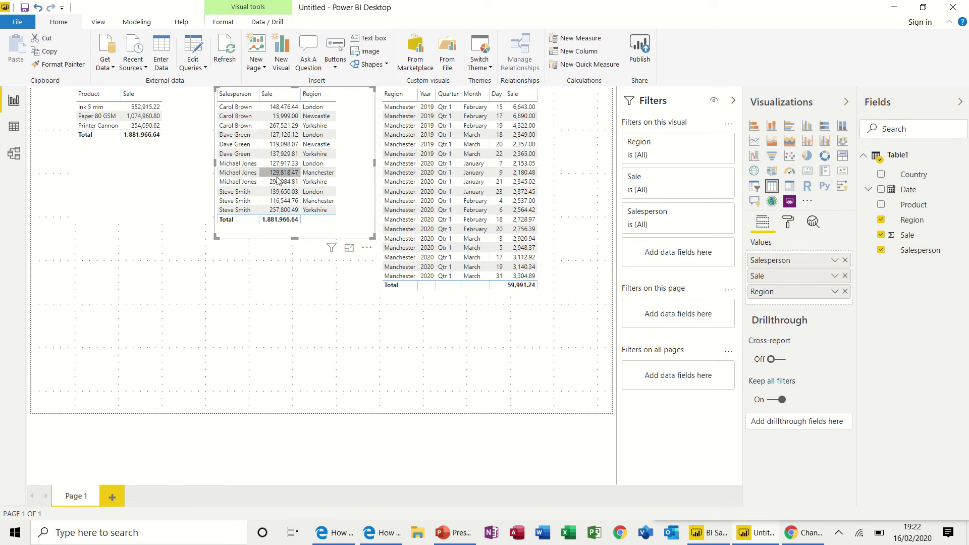
click(242, 172)
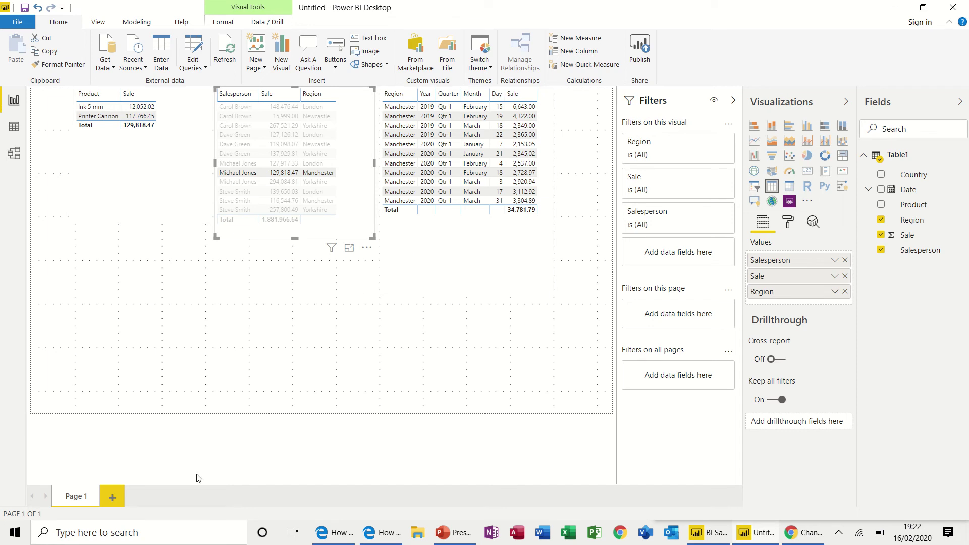
Rename the current report page as General and add a second page named Charts.
double_click(79, 498)
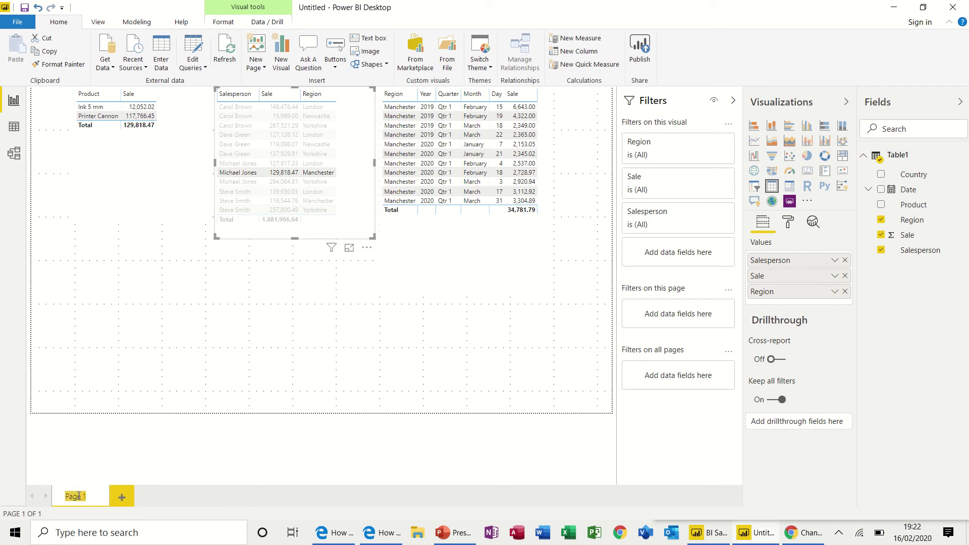
text(General)
click(123, 496)
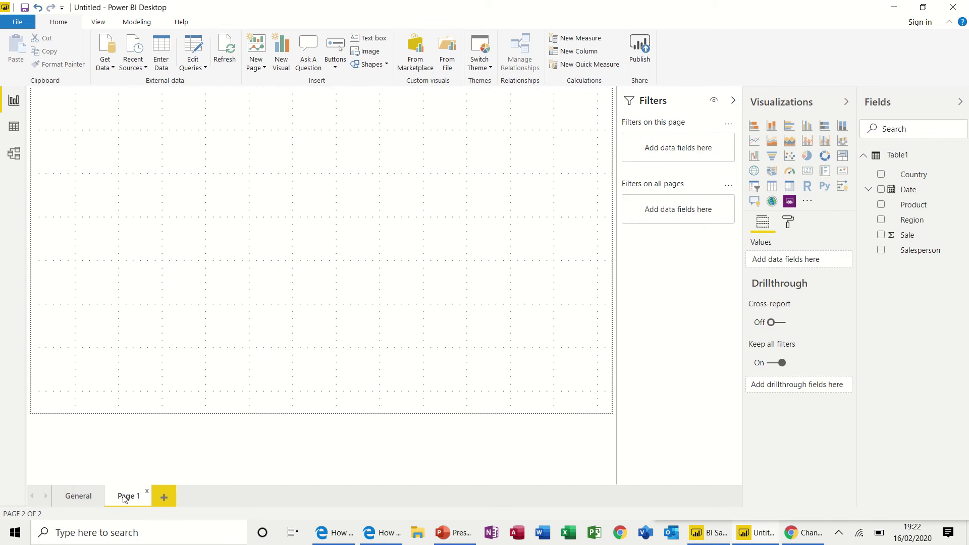
double_click(130, 497)
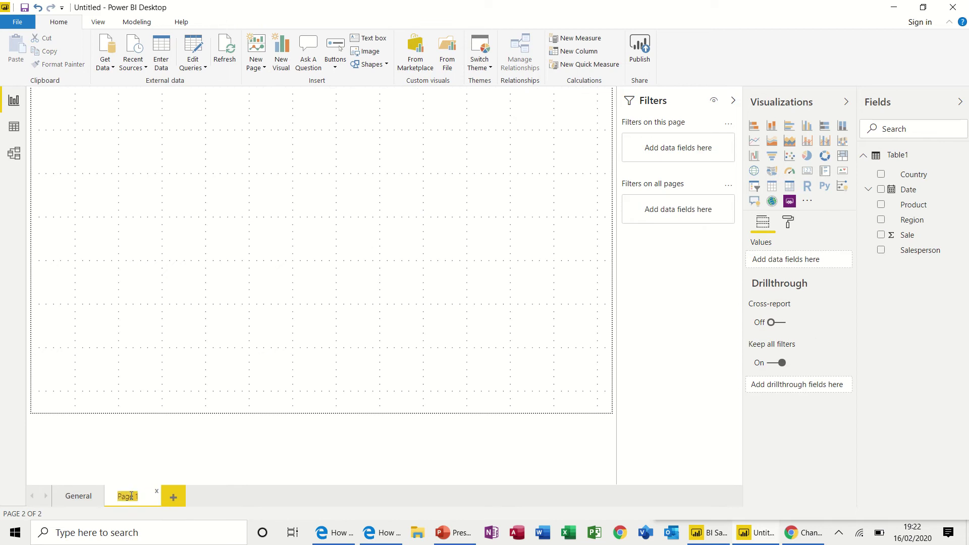
text(c)
key(Return)
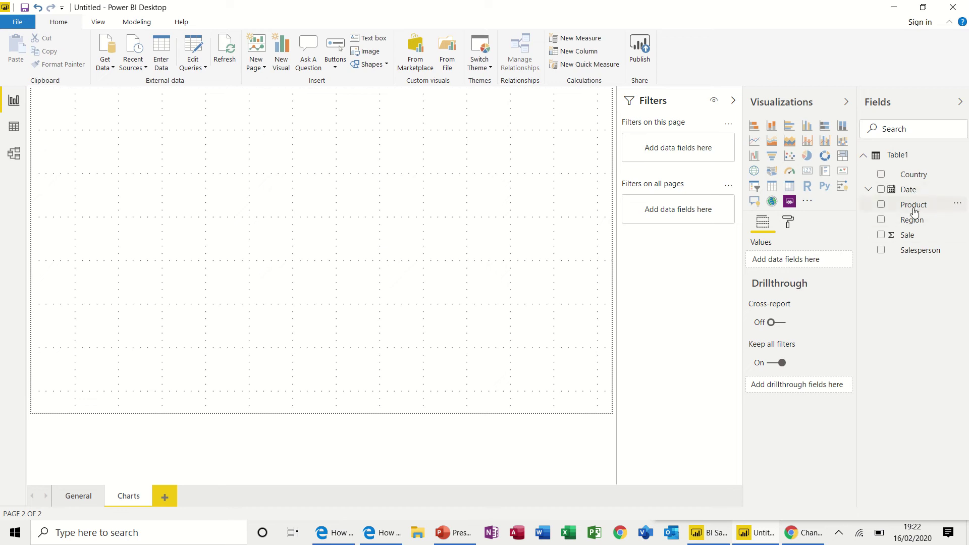
Build a table on the Charts page from the Product, Salesperson and Sale fields.
drag(914, 211, 134, 152)
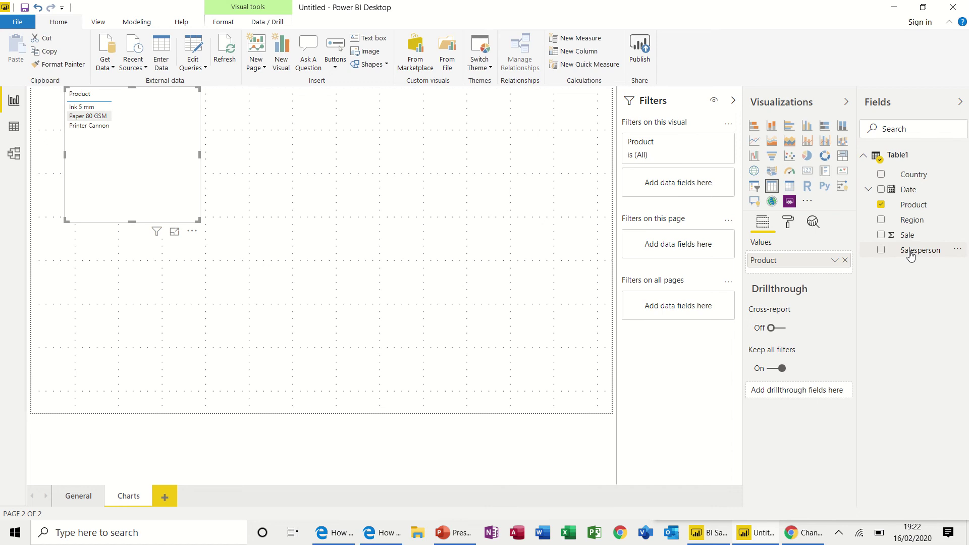
drag(909, 251, 130, 215)
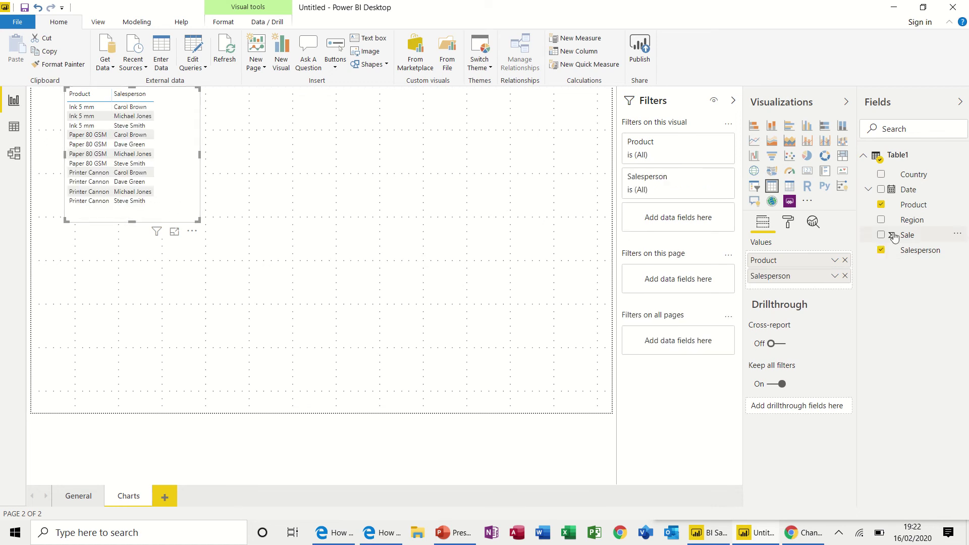
drag(903, 235, 895, 238)
drag(513, 213, 162, 155)
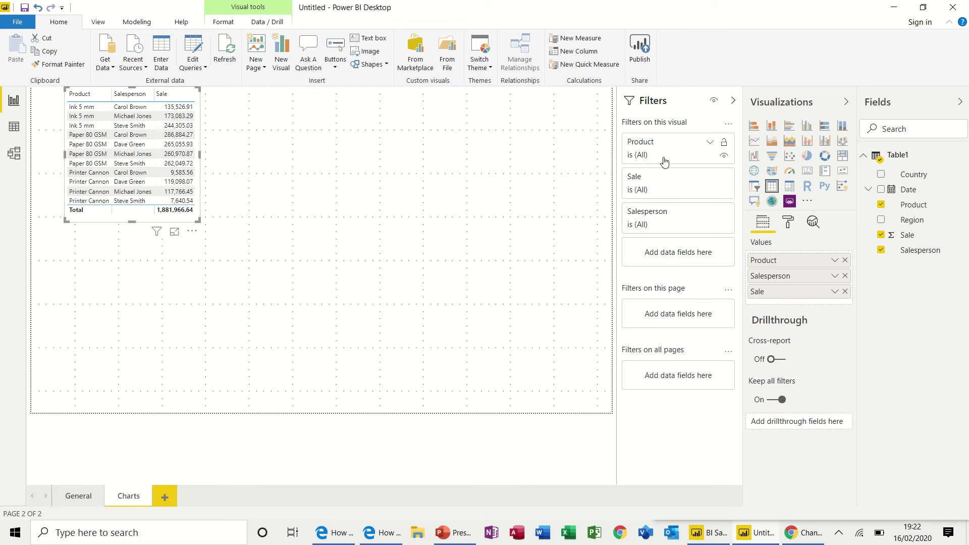
Try the product sales table as stacked bar and stacked column charts, and settle on a clustered column chart.
click(754, 127)
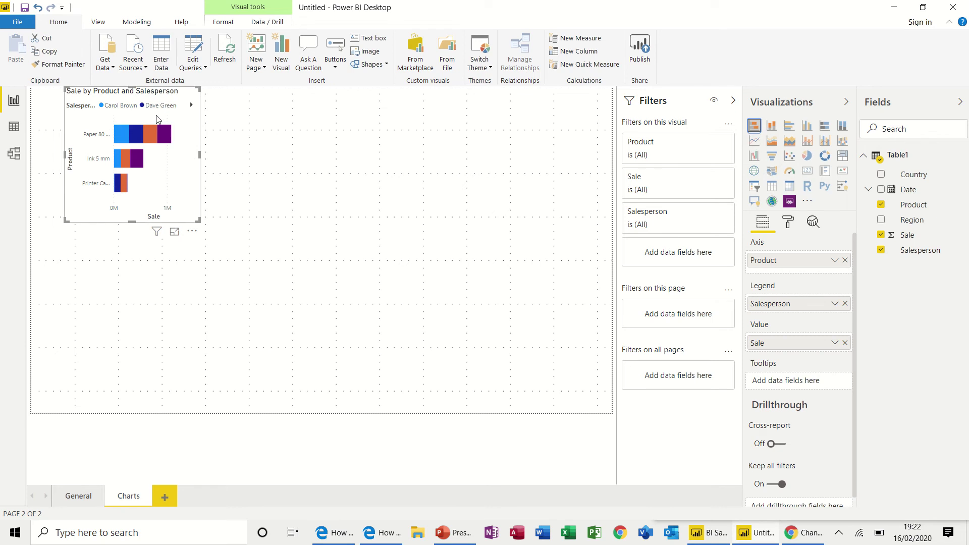
click(772, 126)
click(772, 127)
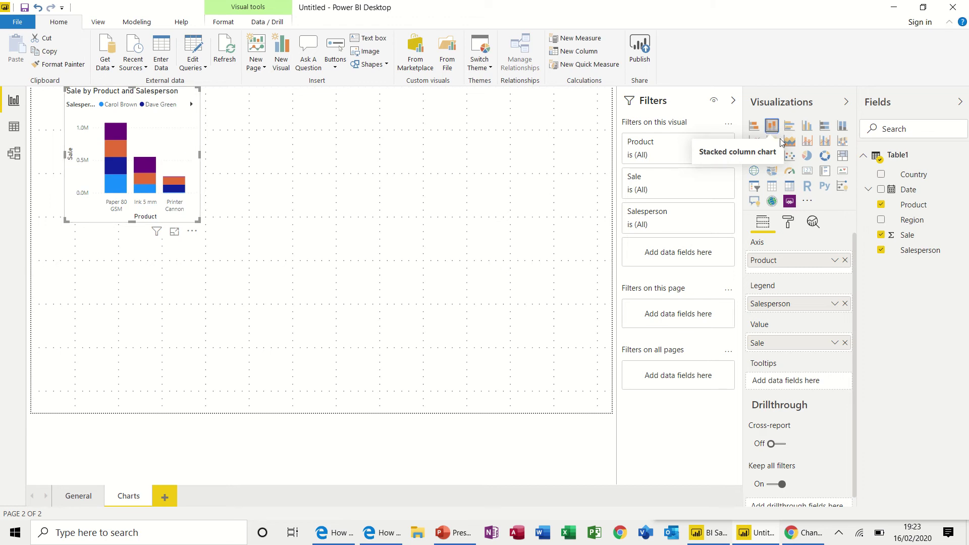
click(808, 126)
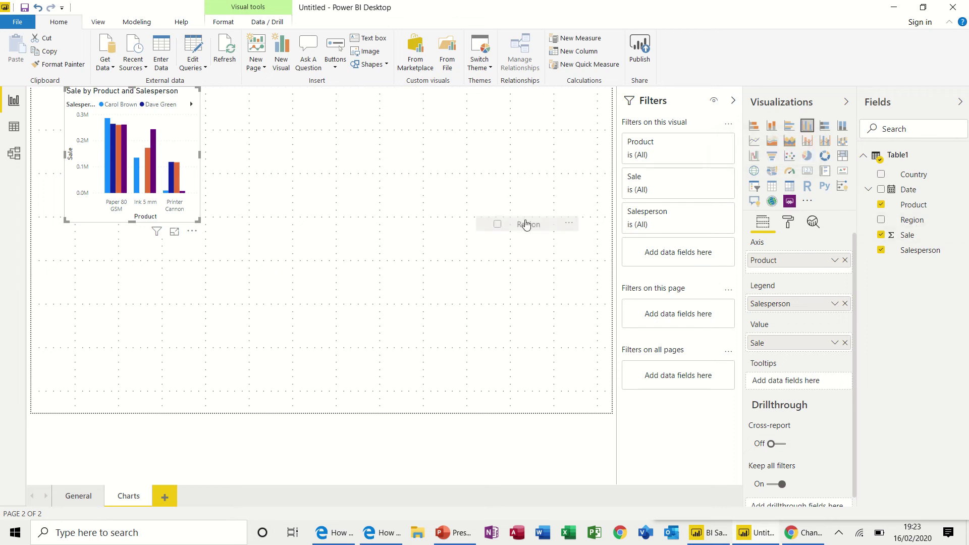
Add a pie chart of Sale by Region beside the column chart and enlarge it.
drag(912, 220, 277, 107)
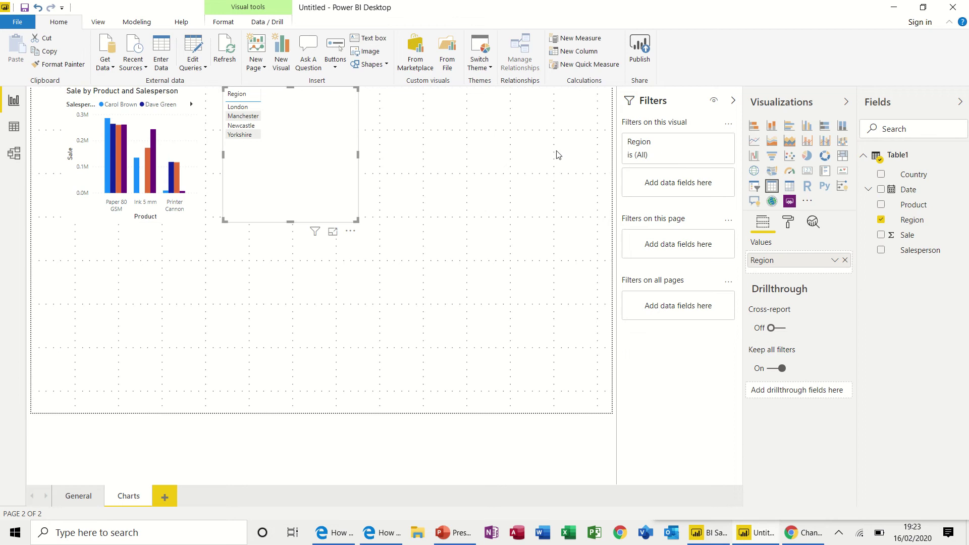
drag(909, 234, 323, 121)
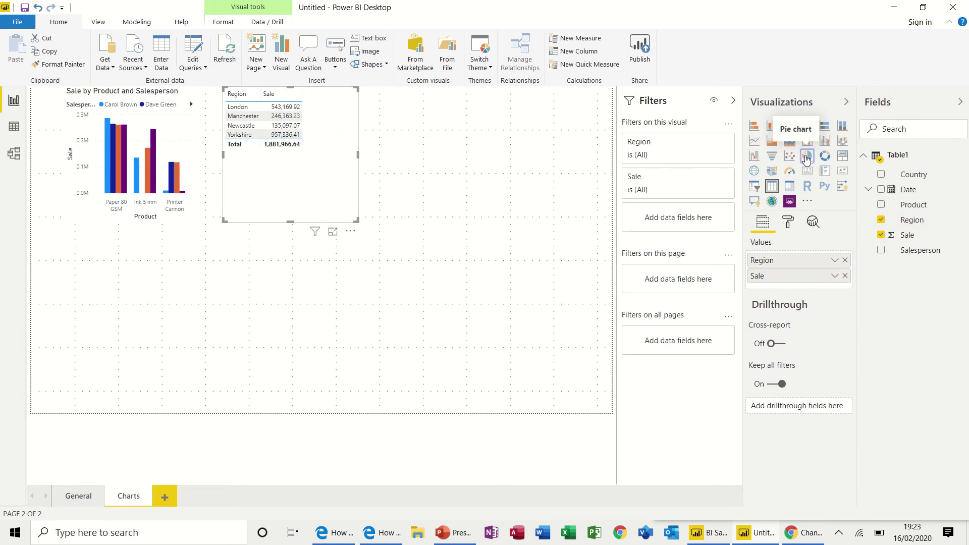
click(806, 157)
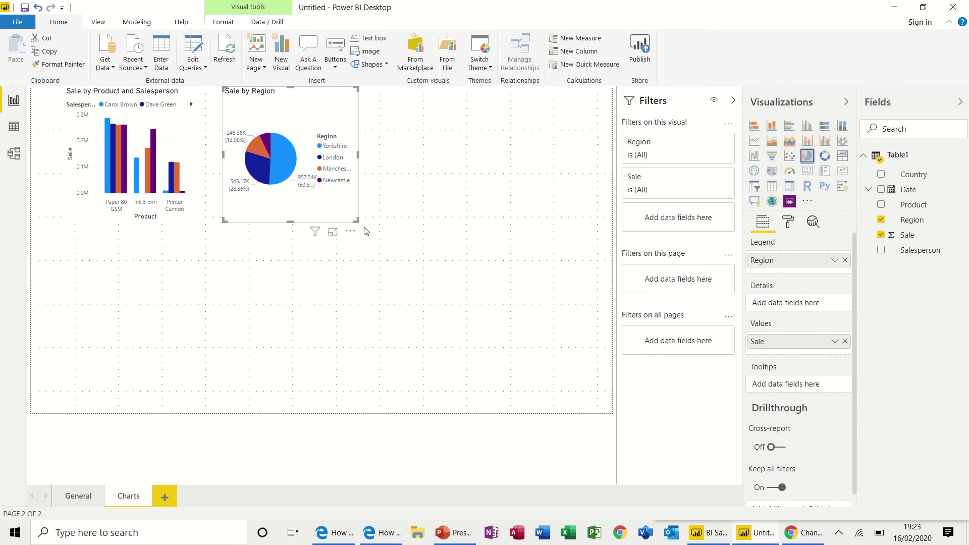
drag(356, 220, 403, 246)
click(535, 220)
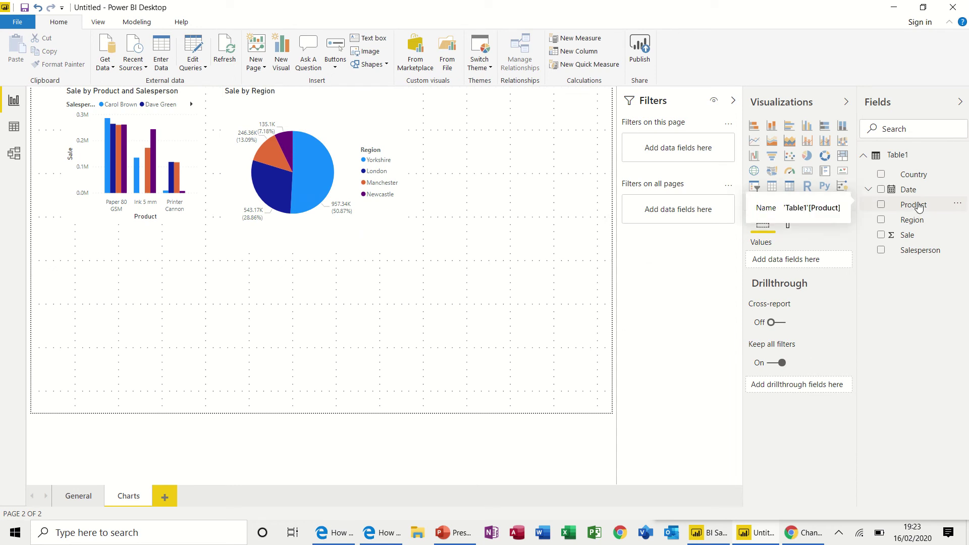
Add a donut chart of Sale by Product and Salesperson beside the pie chart and enlarge it slightly.
drag(917, 206, 514, 133)
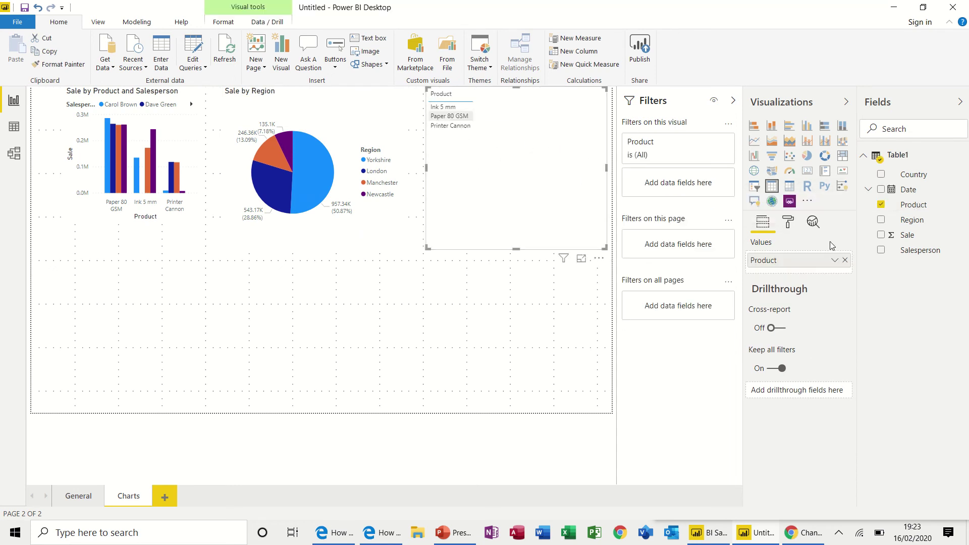
drag(909, 252, 508, 164)
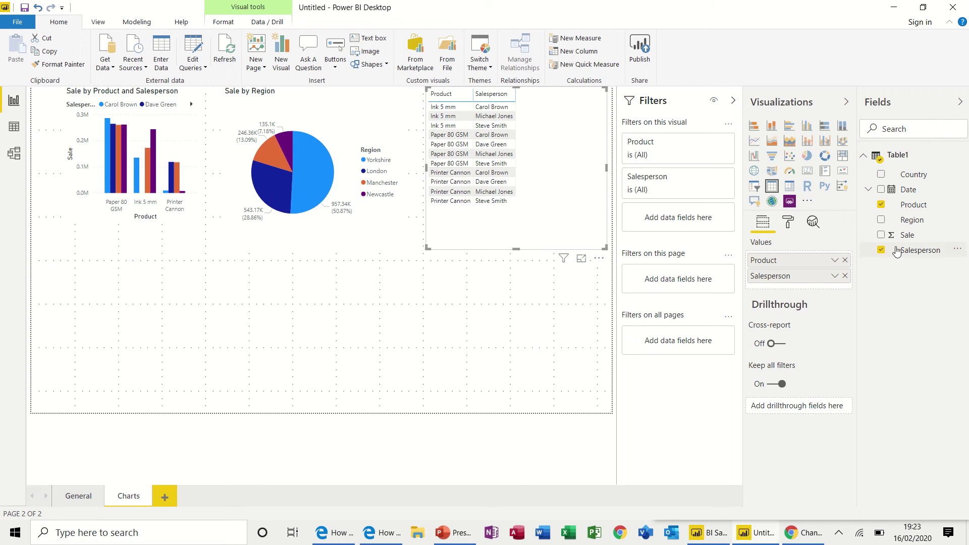
drag(913, 237, 572, 129)
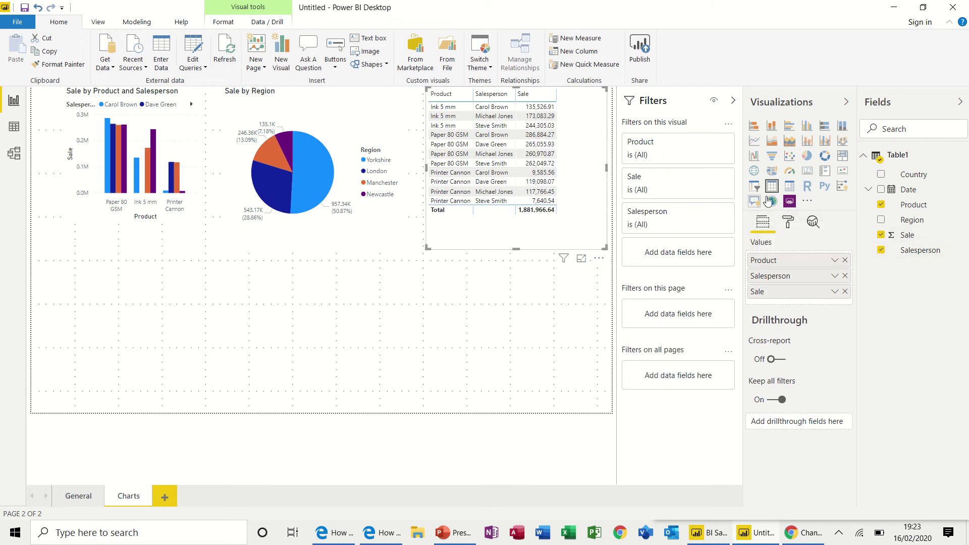
click(824, 158)
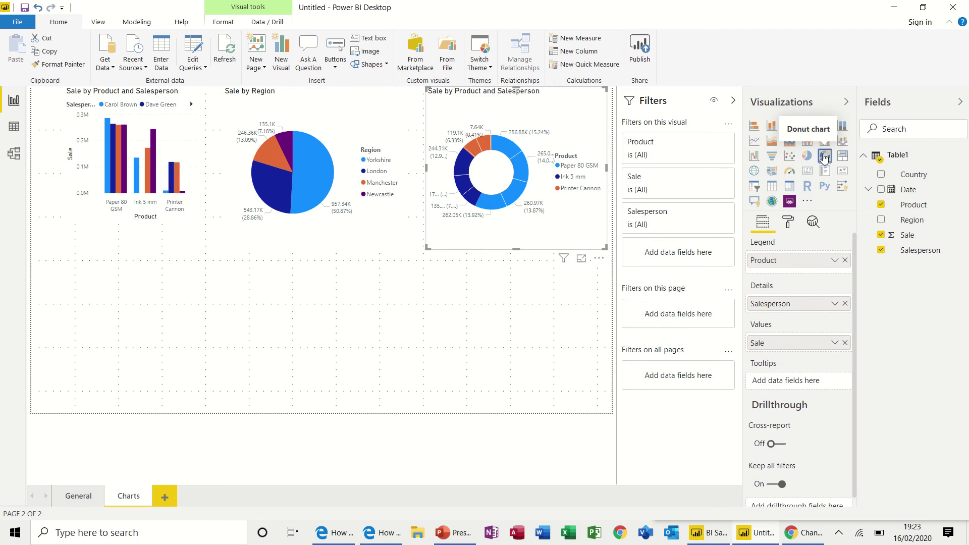
drag(604, 246, 609, 258)
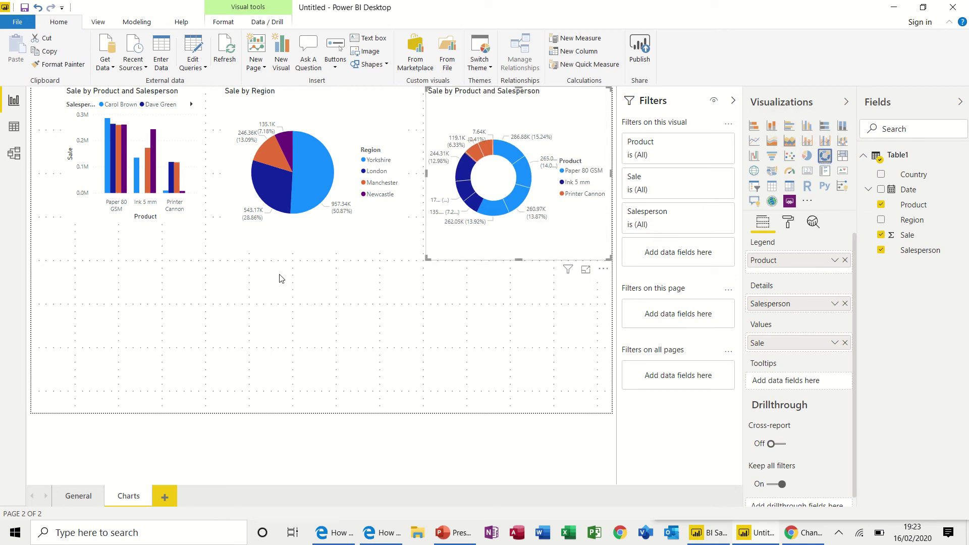
Cross-highlight the charts from a Printer Cannon slice of the donut, then from the pie's Yorkshire slice, clearing each highlight.
click(477, 156)
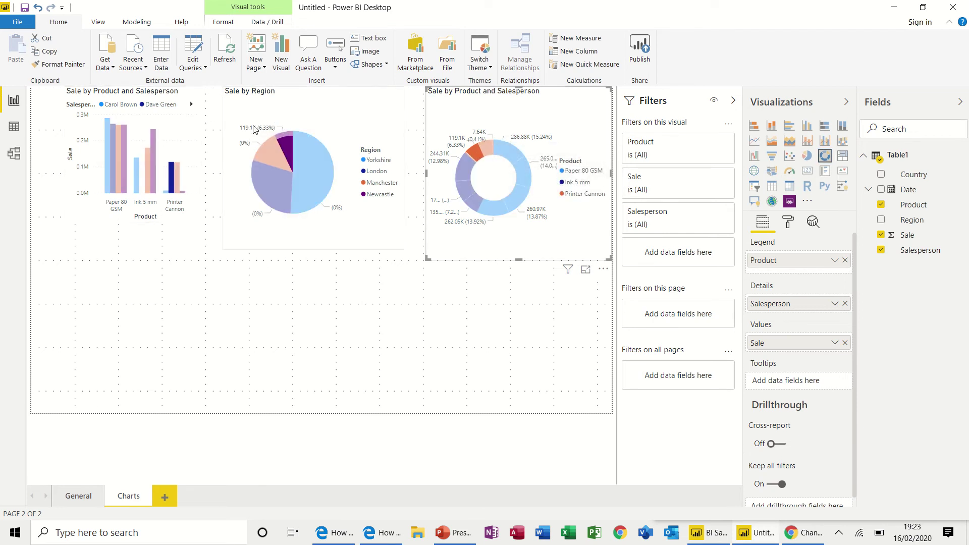
click(477, 154)
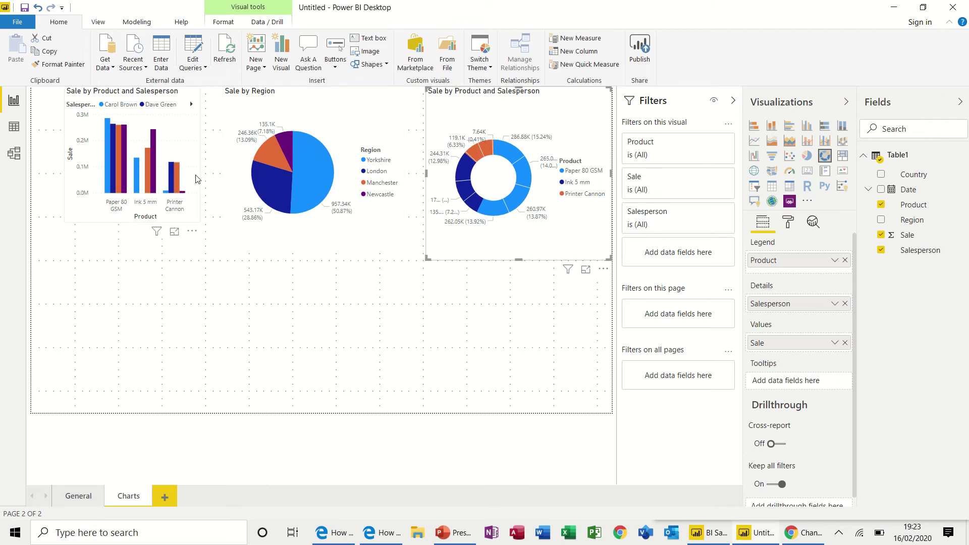
click(314, 169)
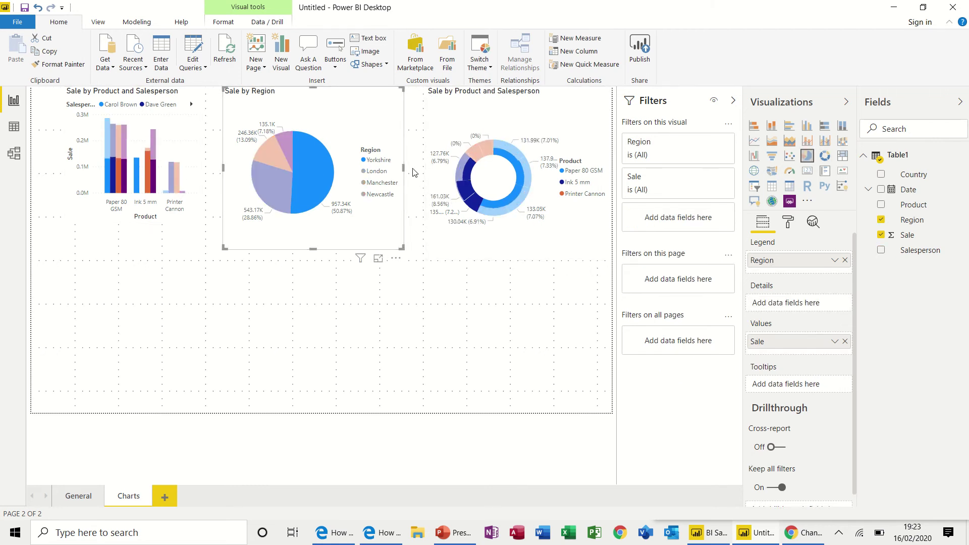
mouse_move(255, 184)
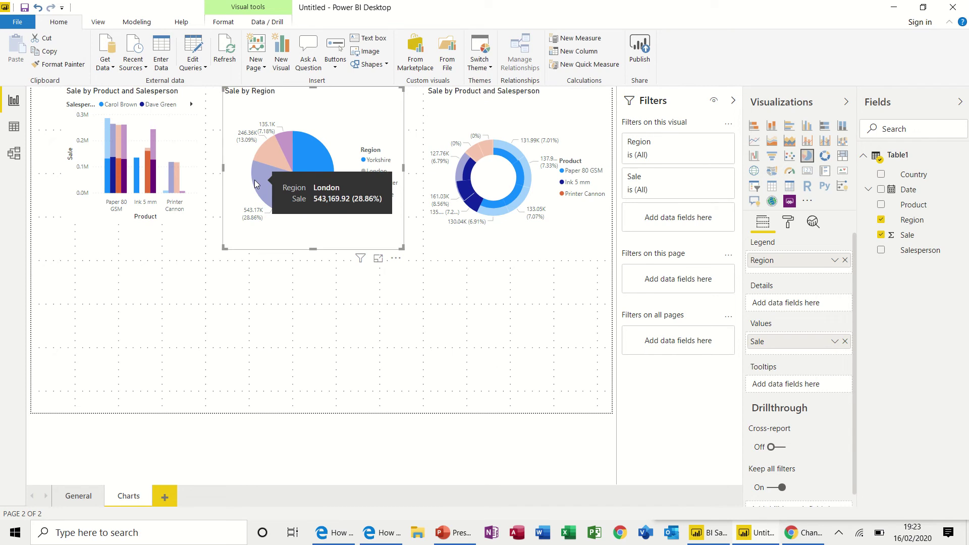
click(299, 177)
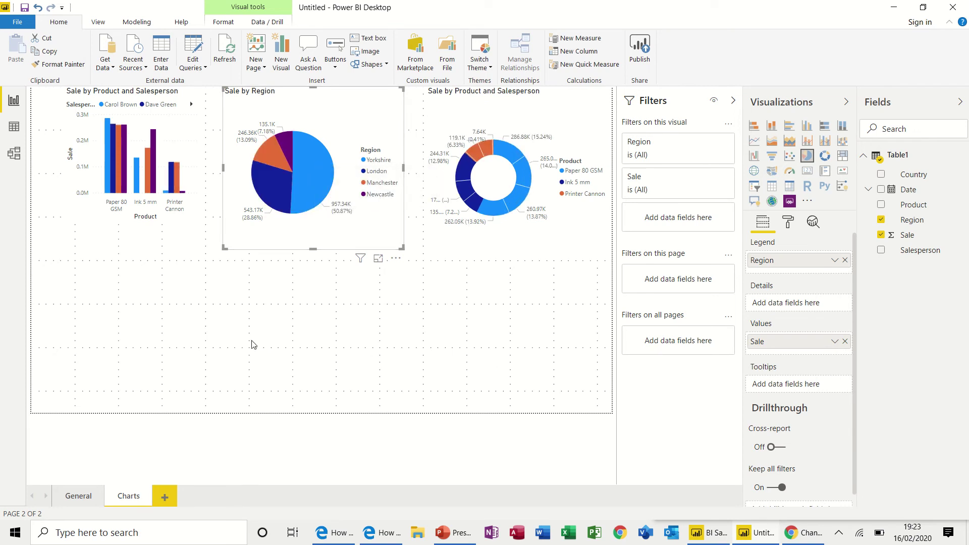
Add a third report page named Target.
click(165, 496)
double_click(171, 497)
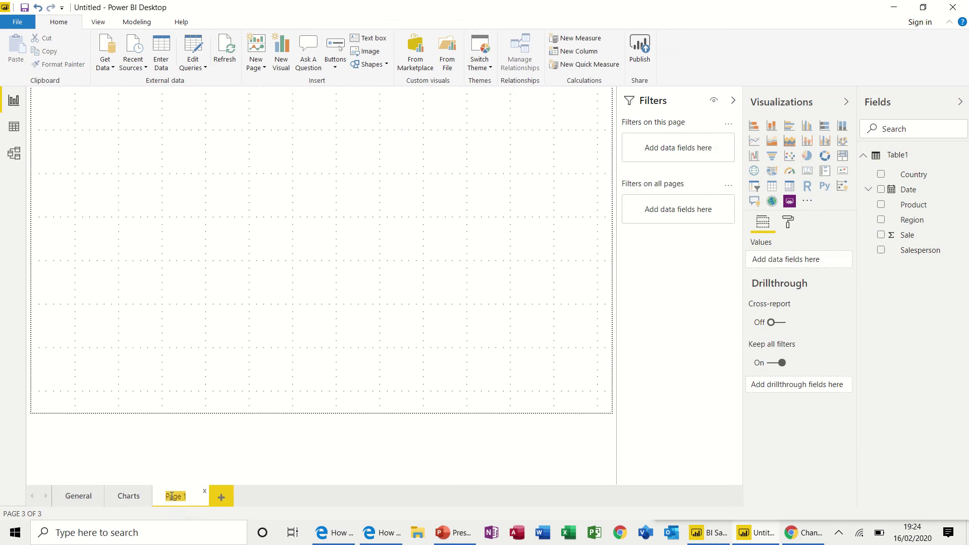
text(Target)
key(Return)
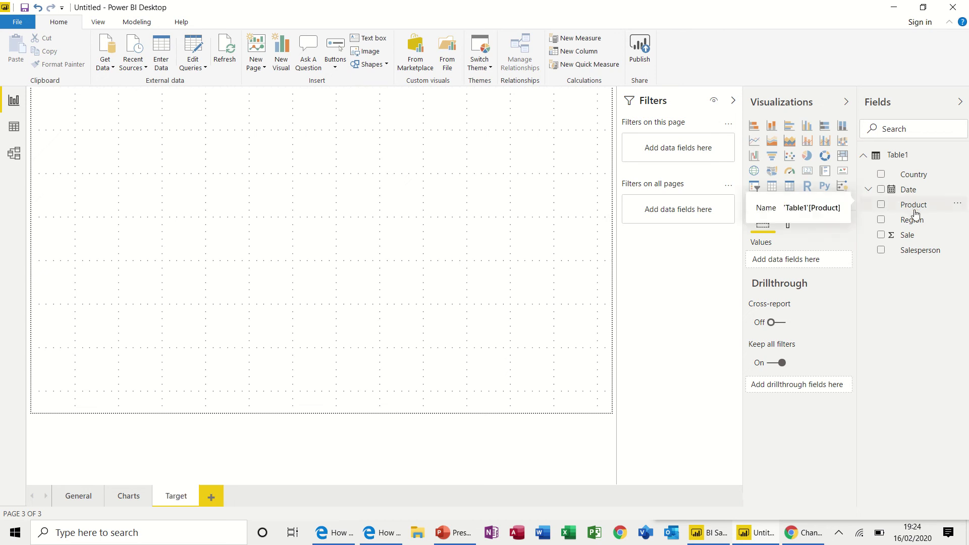
Build a table on the Target page from the Product, Salesperson and Sale fields.
drag(913, 210, 104, 126)
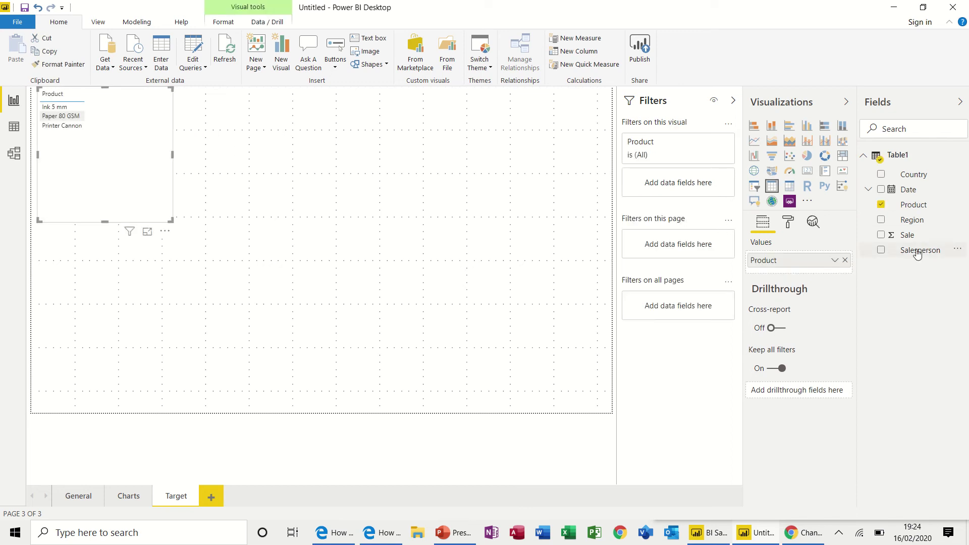
drag(918, 254, 134, 125)
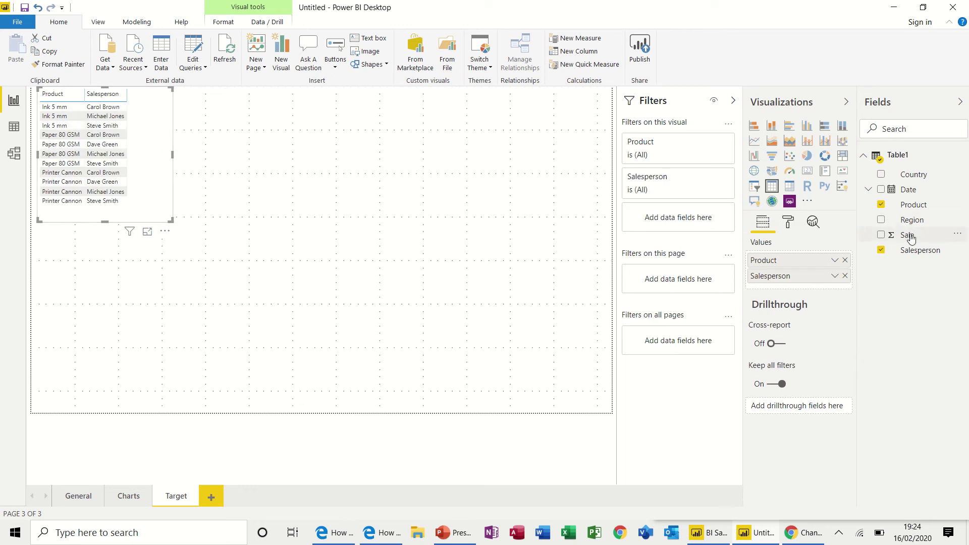
drag(911, 237, 167, 134)
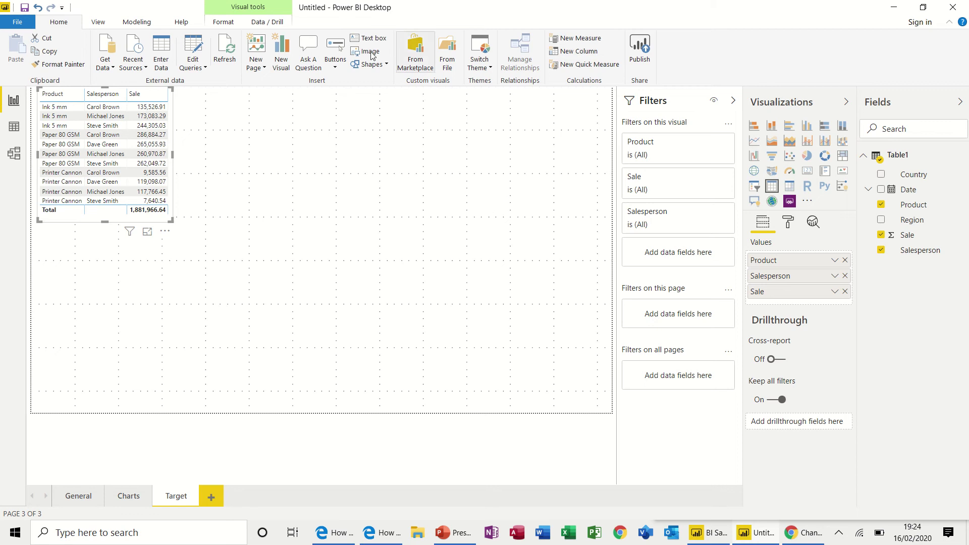
Create a new measure in Table1 with the formula Target = 250000.
click(137, 23)
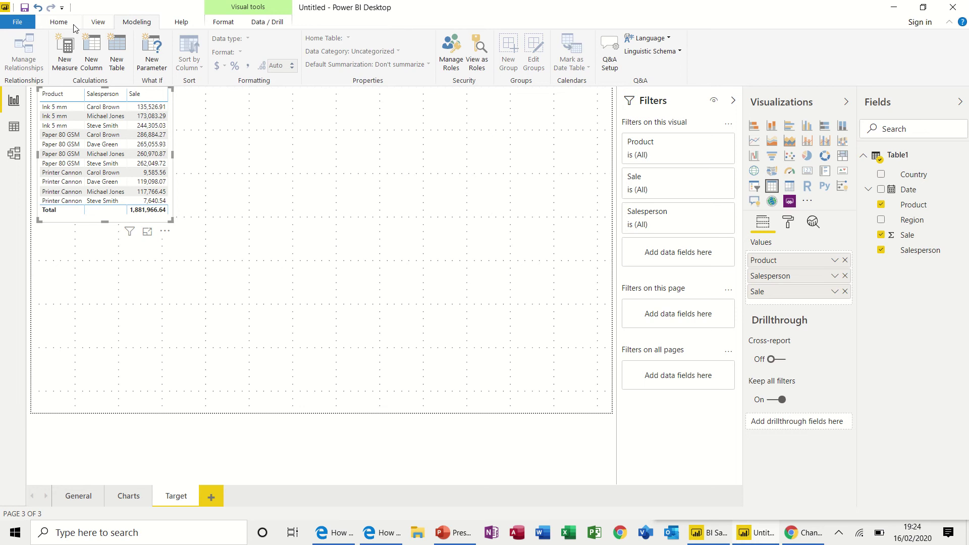
click(59, 23)
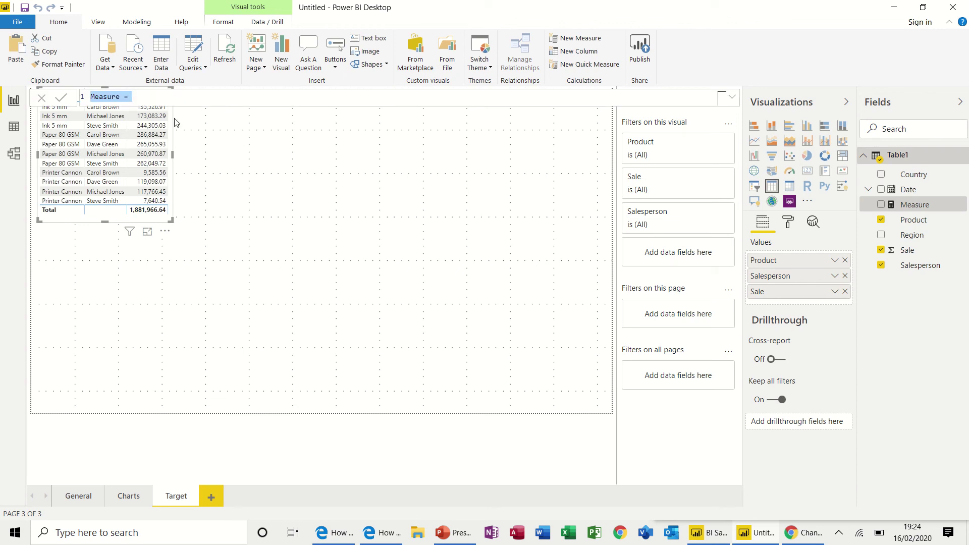
double_click(97, 97)
text(Target = 250000)
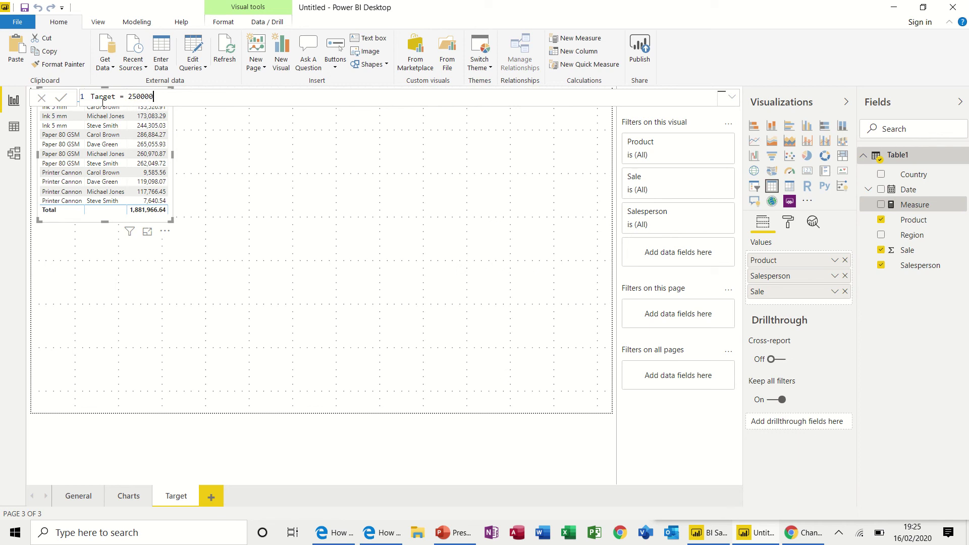
click(61, 104)
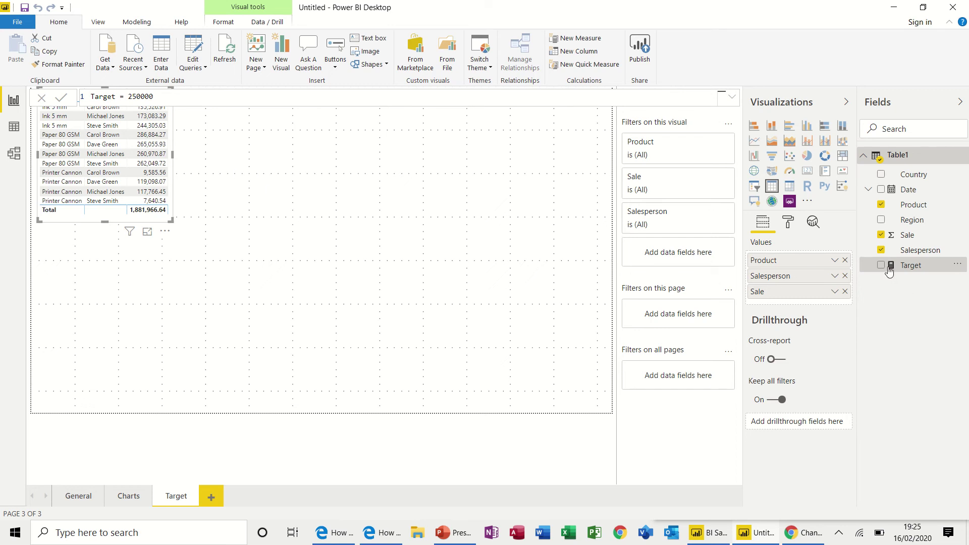
Add the Target measure to the product sales table and enlarge the table to fit the extra column.
drag(889, 271, 145, 140)
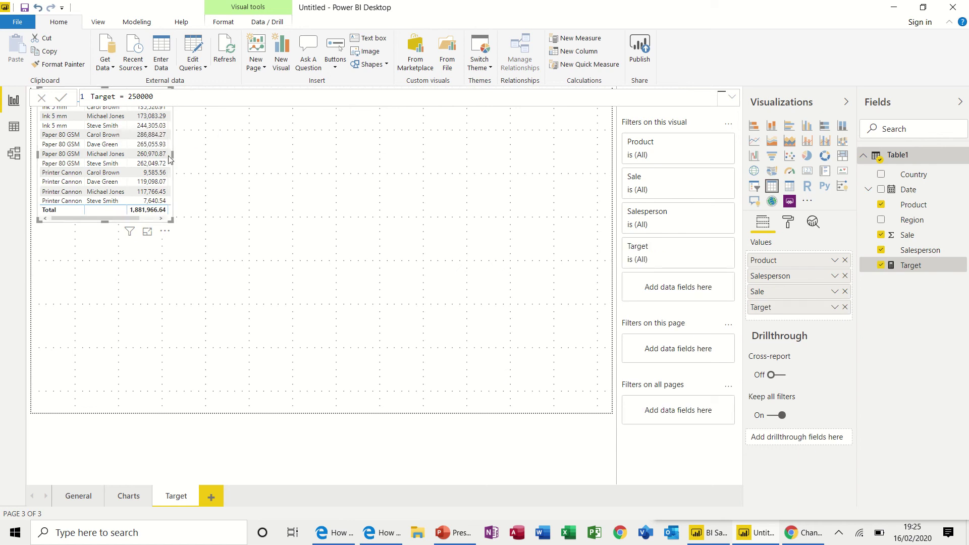
drag(172, 221, 248, 258)
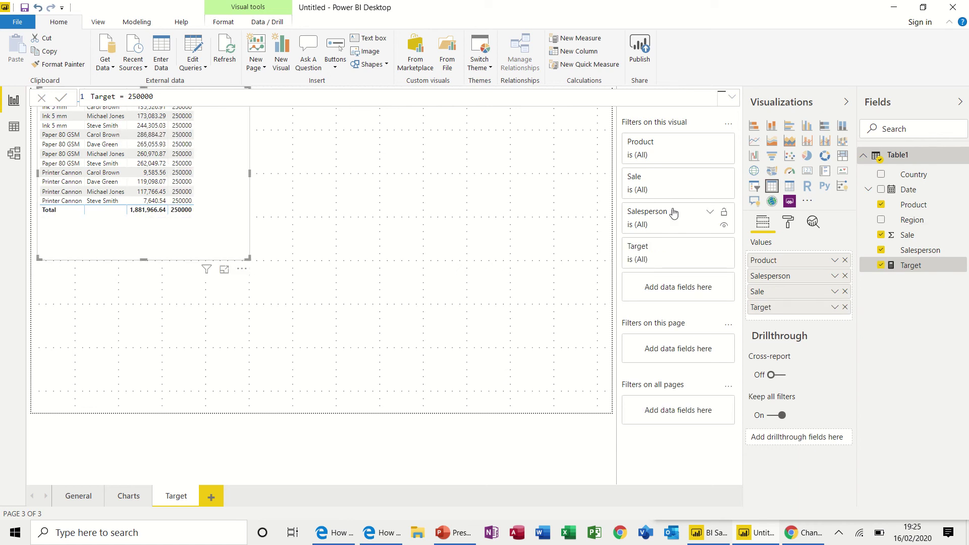
click(403, 152)
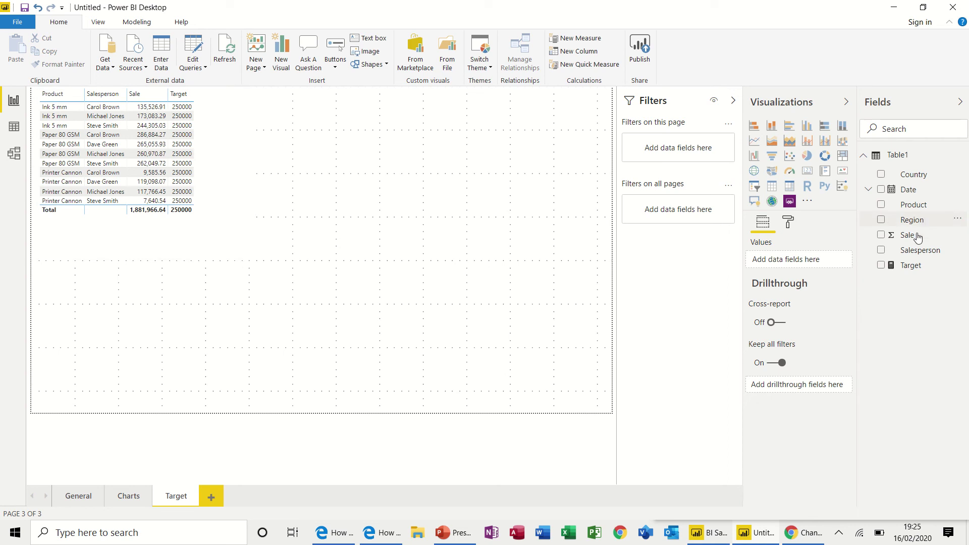
Build a second table beside the first from the Salesperson, Sale and Target fields.
drag(914, 252, 323, 126)
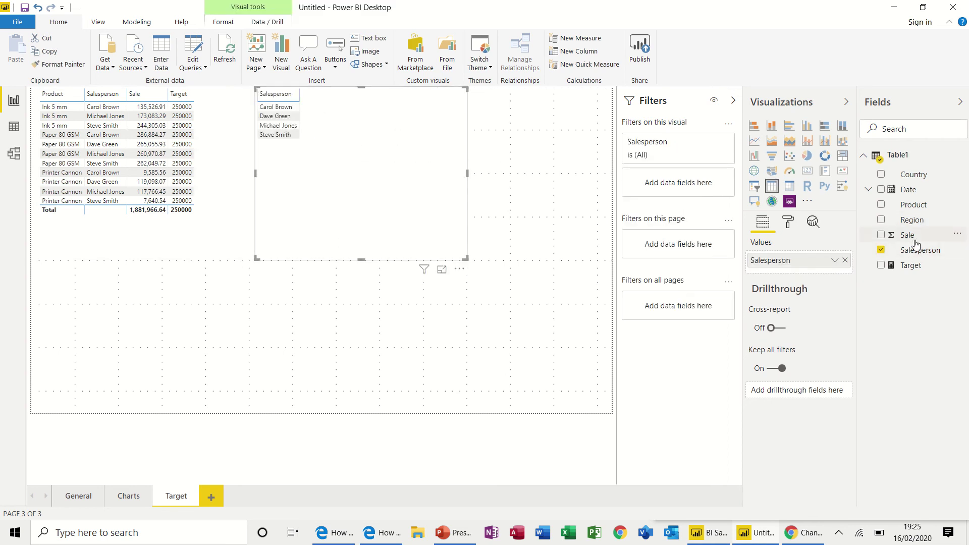
drag(906, 237, 364, 113)
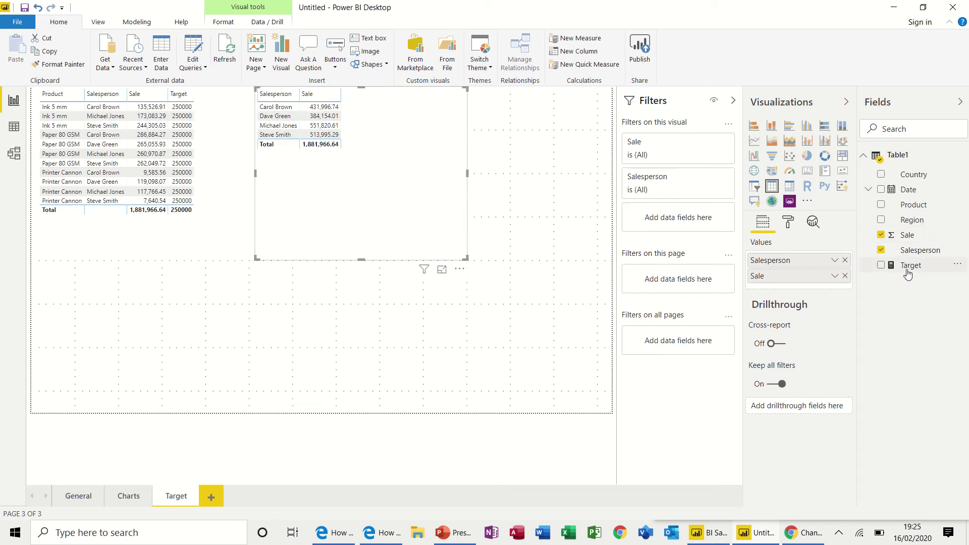
drag(906, 271, 393, 120)
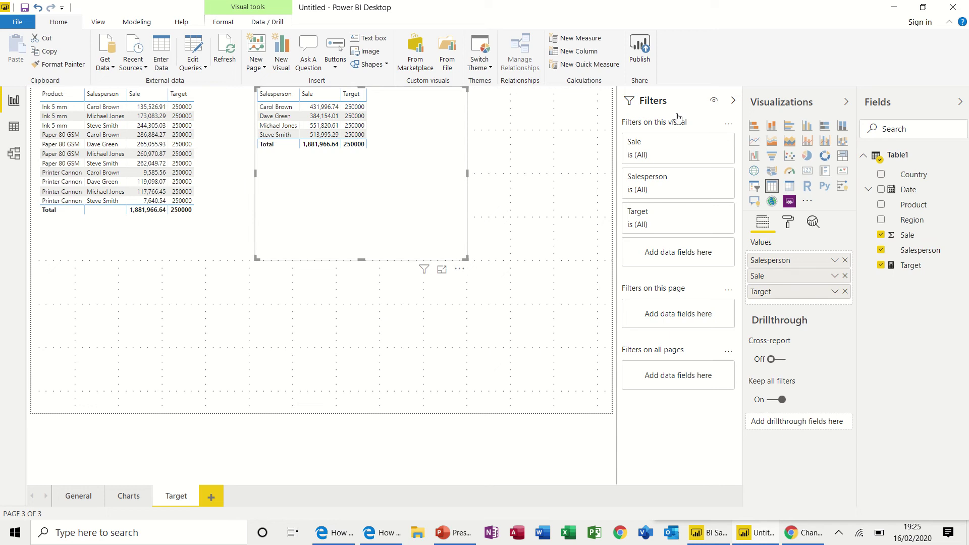
Try the salesperson visual as line and stacked column, line and clustered column, ribbon and waterfall charts.
click(807, 142)
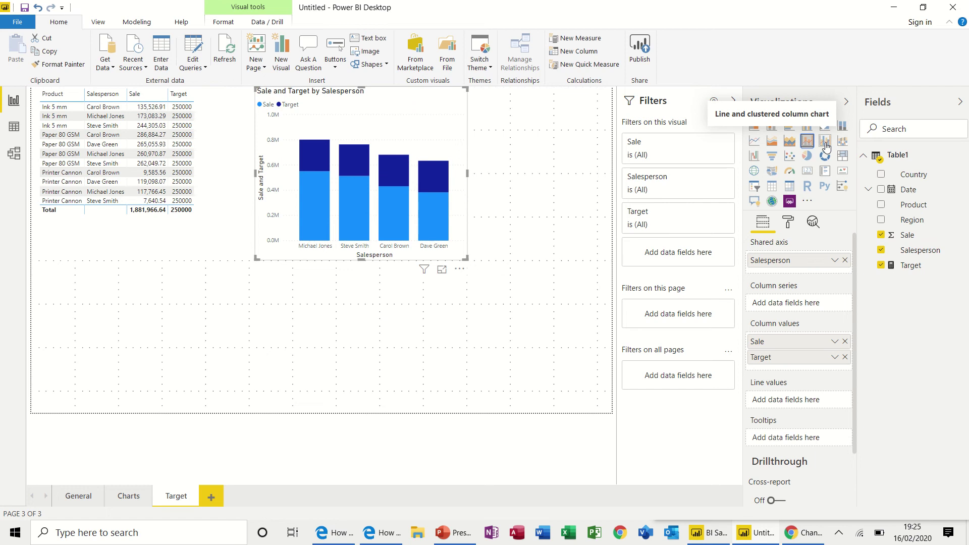
click(825, 142)
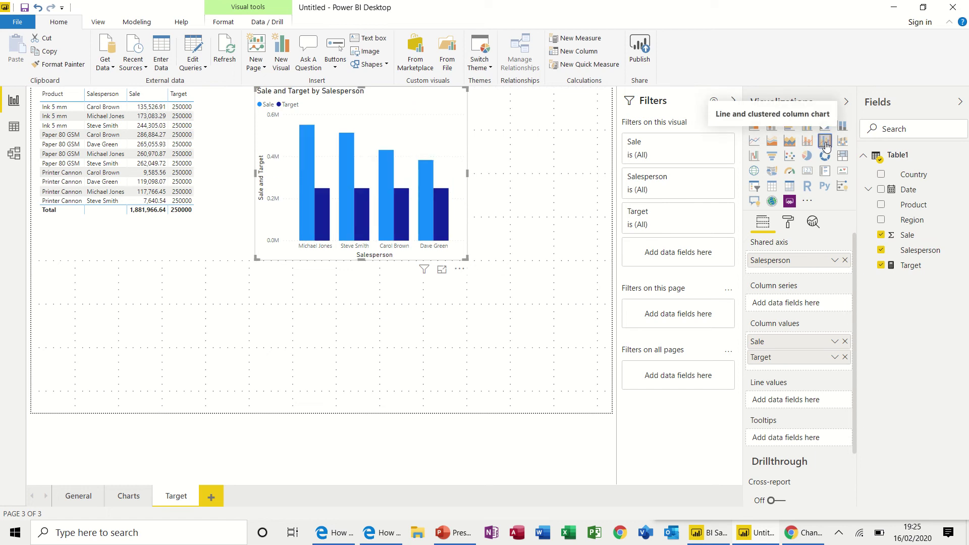
click(841, 143)
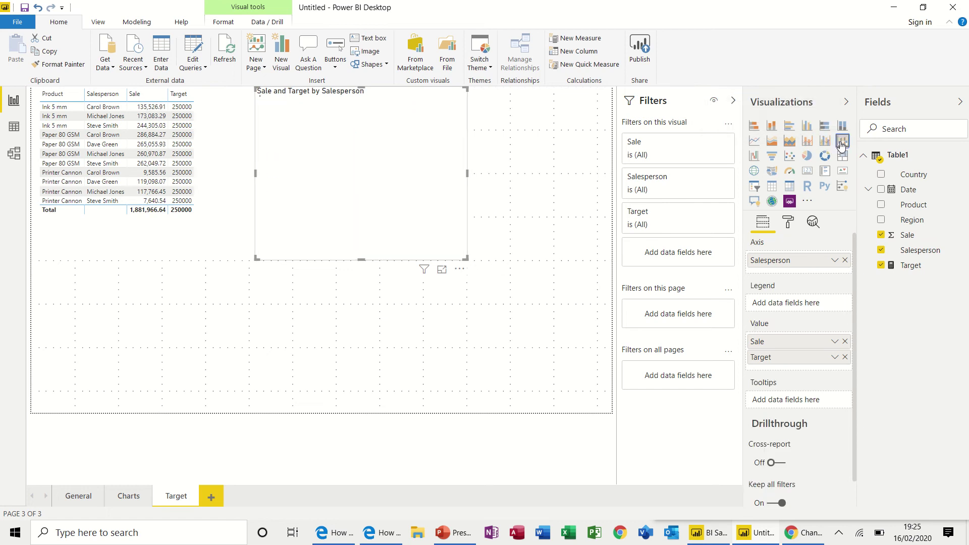
click(825, 141)
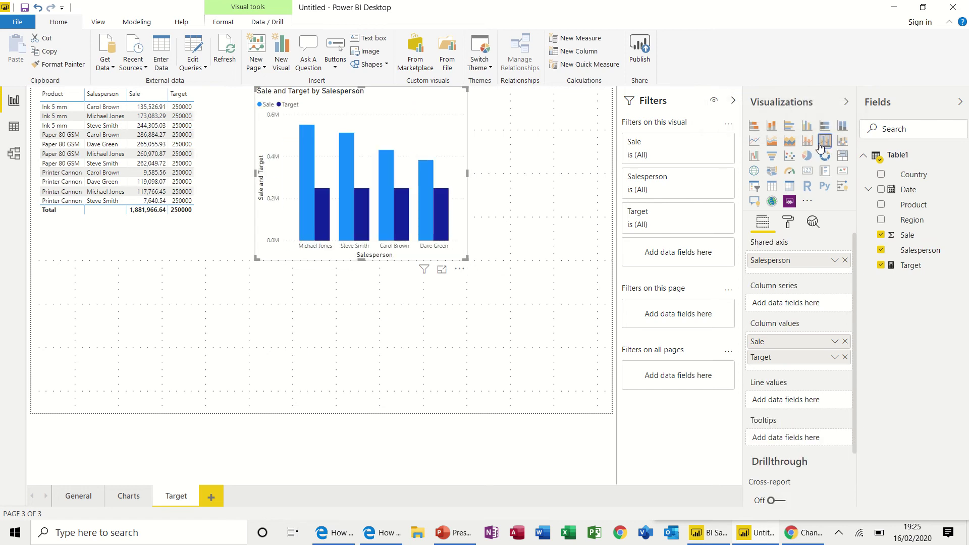
click(754, 158)
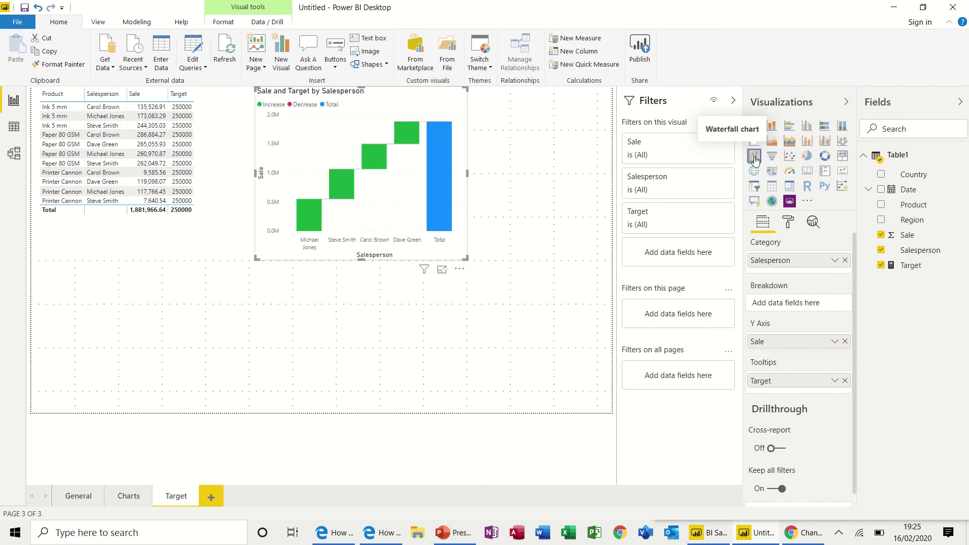
click(807, 143)
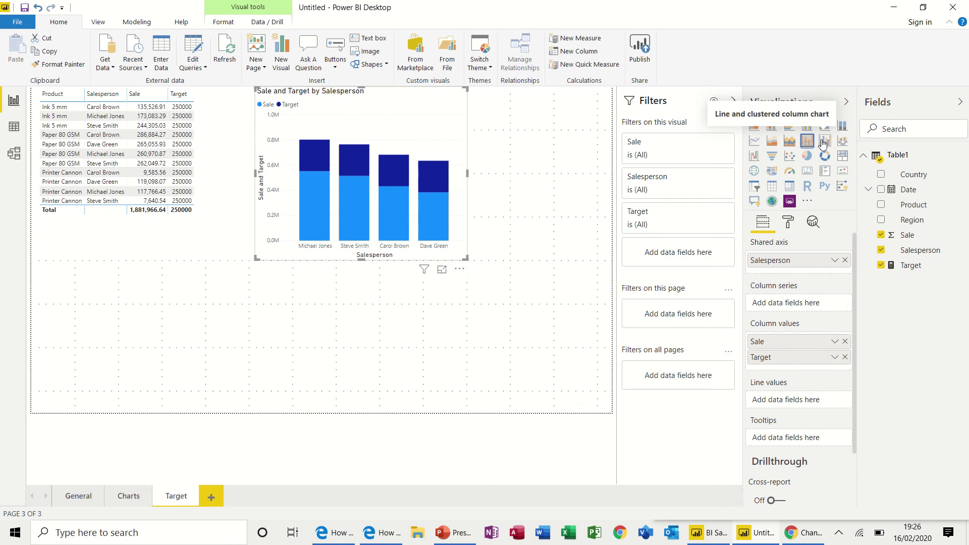
click(822, 143)
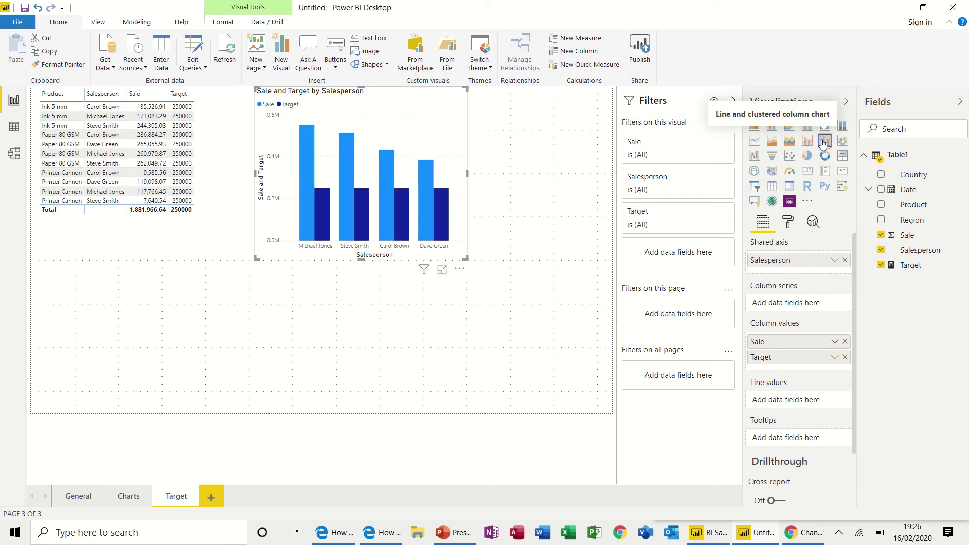
Try a line and stacked column chart with Sale as the column series and Target as the column values.
click(808, 143)
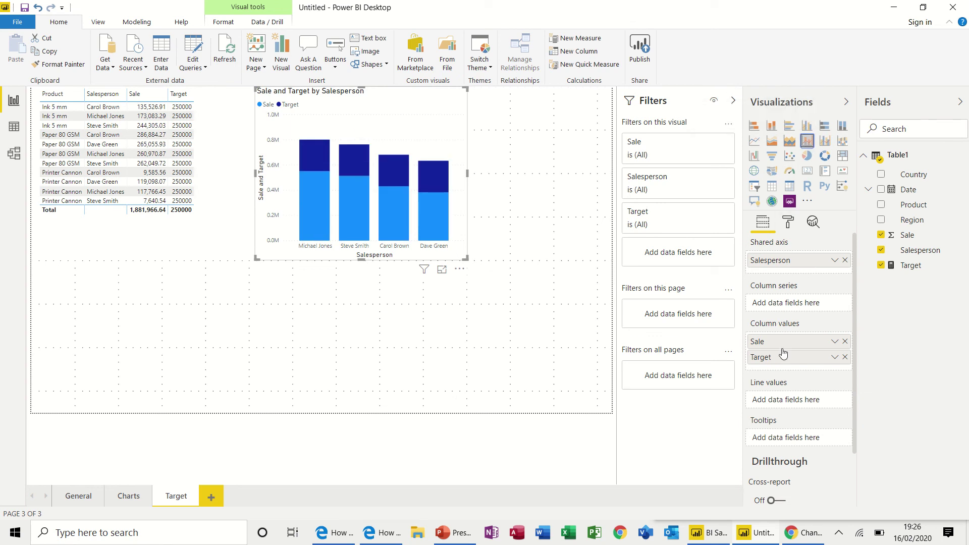
drag(777, 357, 780, 305)
drag(775, 357, 780, 305)
drag(778, 348, 779, 307)
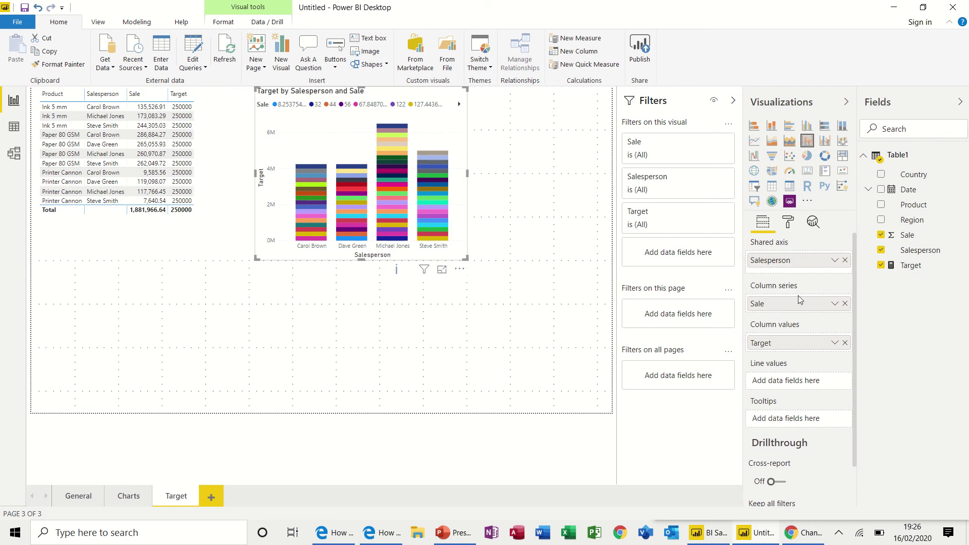
Make the visual a line and clustered column chart with Sale as column values and Target as line values.
click(825, 142)
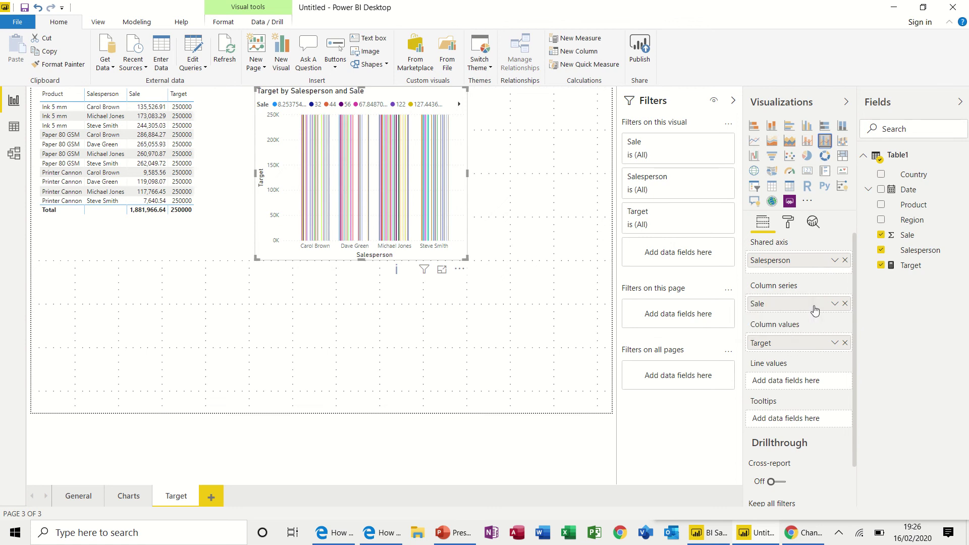
drag(814, 309, 818, 387)
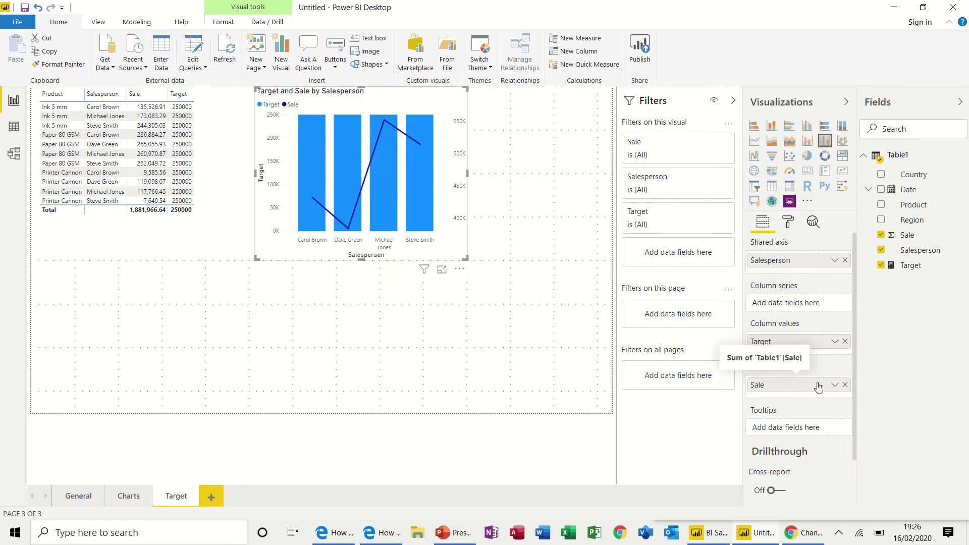
mouse_move(794, 342)
mouse_down()
mouse_move(794, 393)
mouse_move(790, 345)
mouse_up()
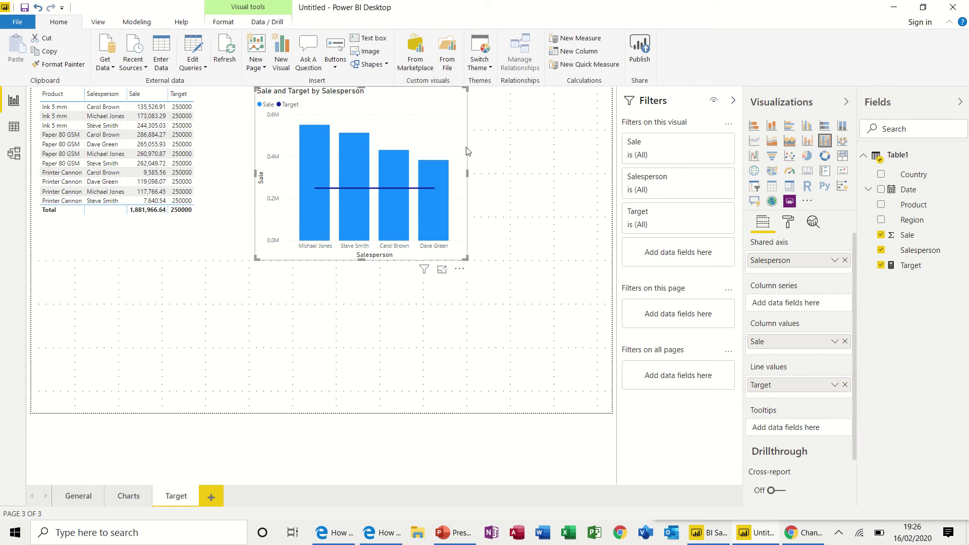
click(458, 225)
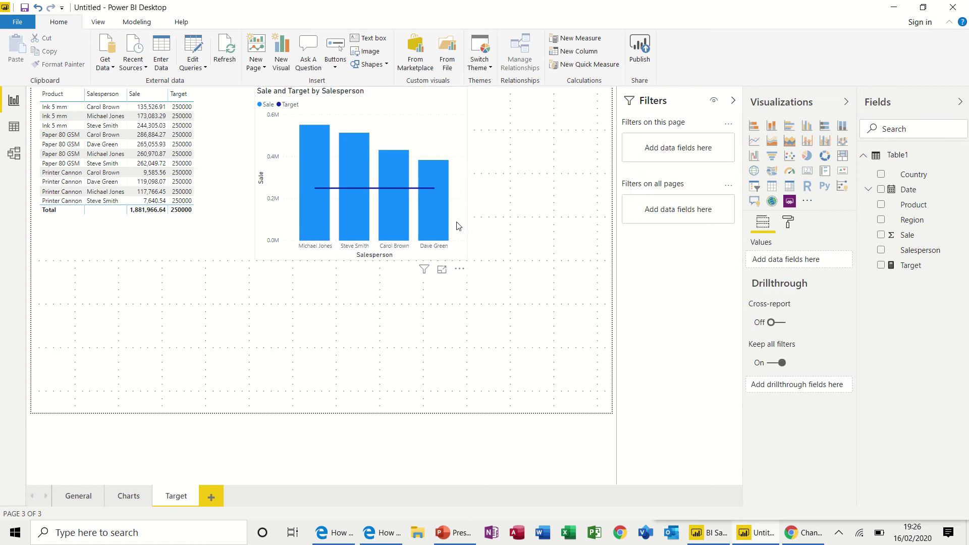
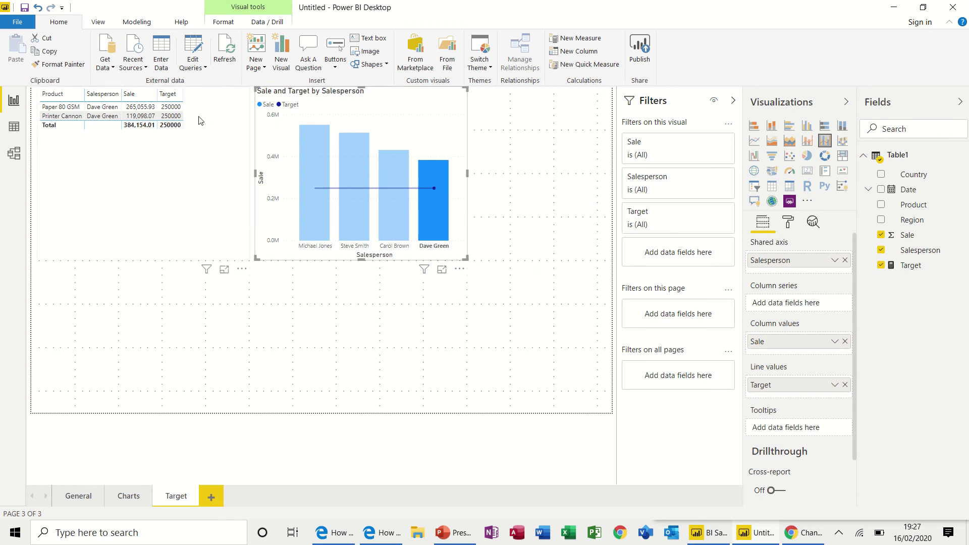
Check how selecting single salesperson columns in the chart filters the product sales table, and clear the selection.
click(432, 174)
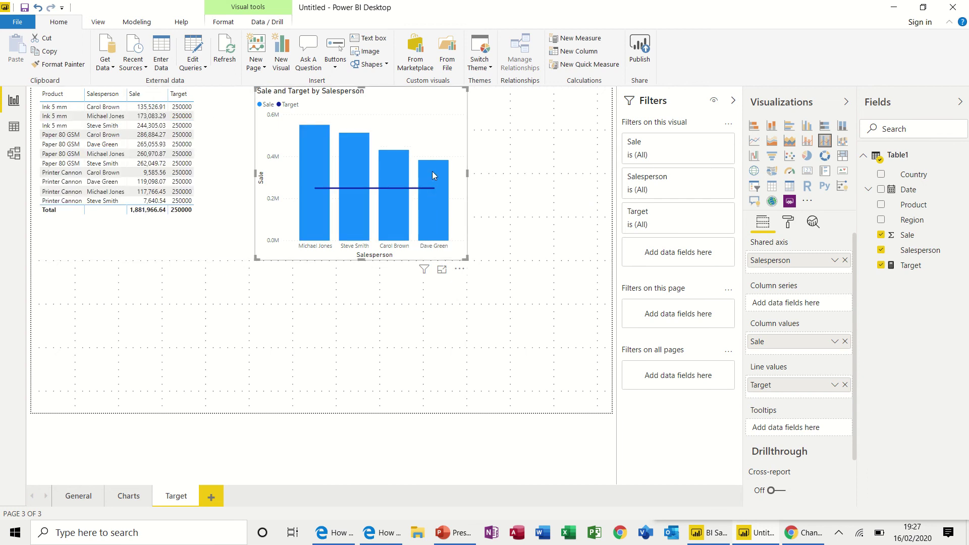
click(312, 159)
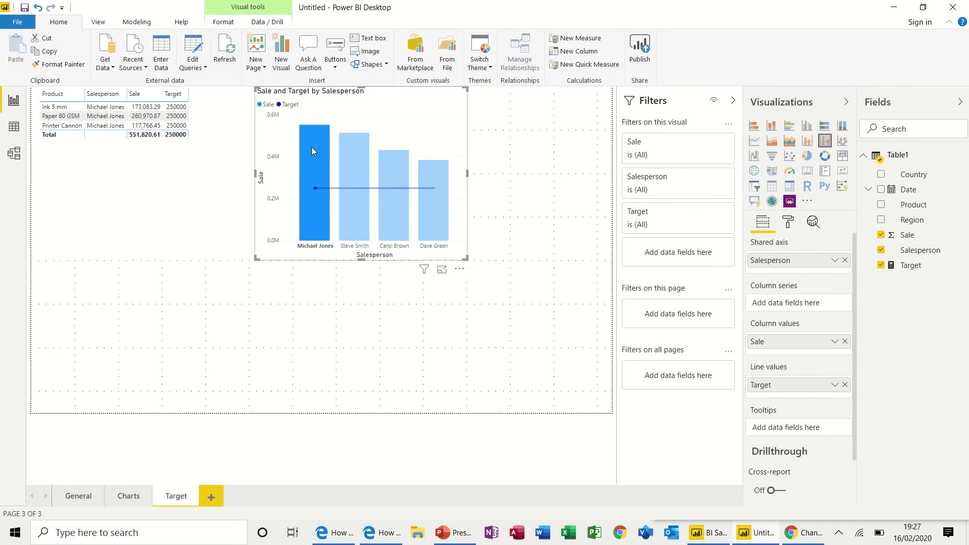
click(310, 147)
click(504, 119)
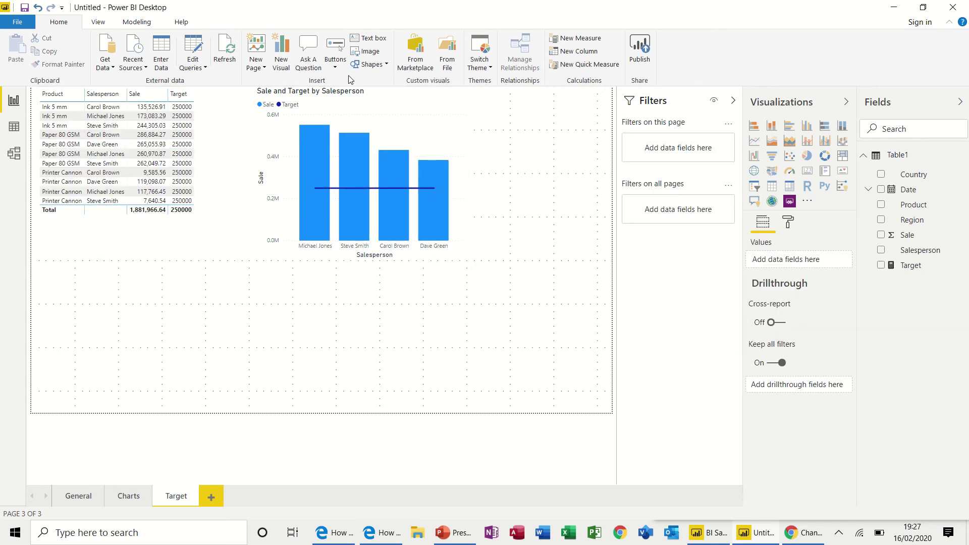
Try a Q&A visual on the Target page with the suggested question "top products by target", and delete it.
click(308, 48)
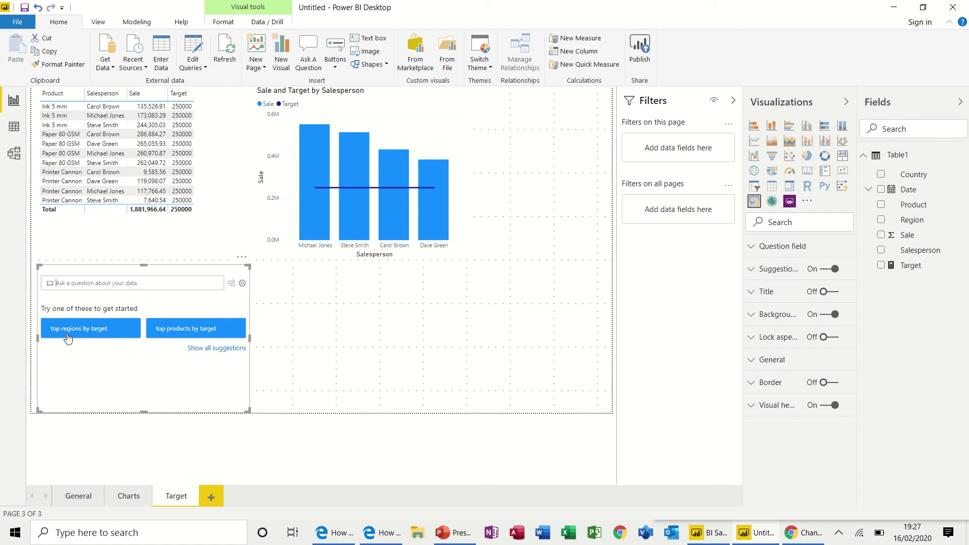
click(200, 330)
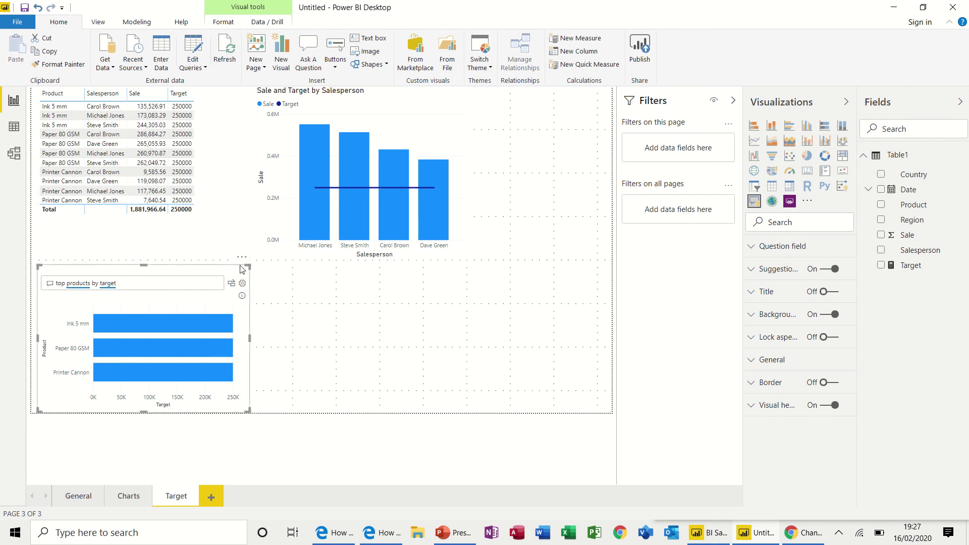
key(Delete)
Highlight and release one Paper 80 GSM sale in the product table, and add an empty Q&A visual to the Target page.
click(142, 164)
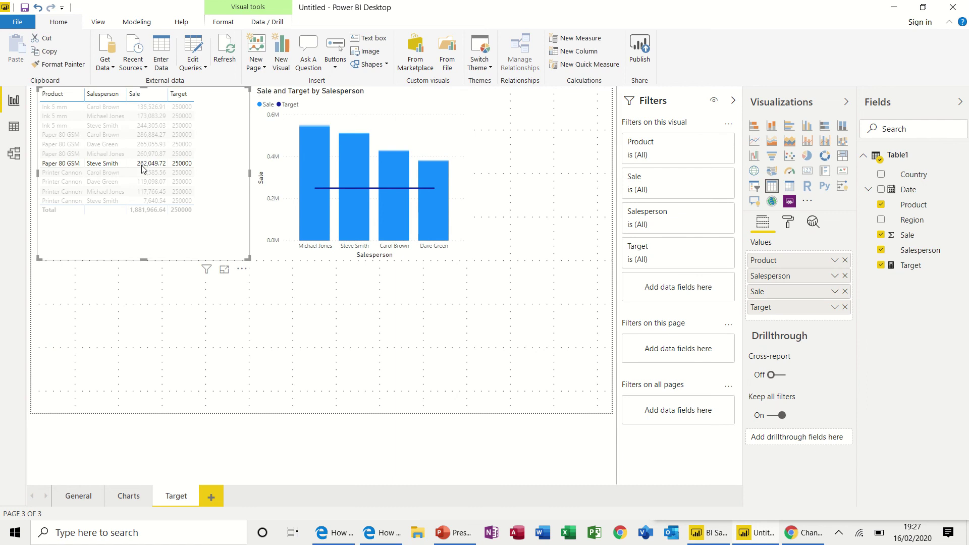
click(138, 162)
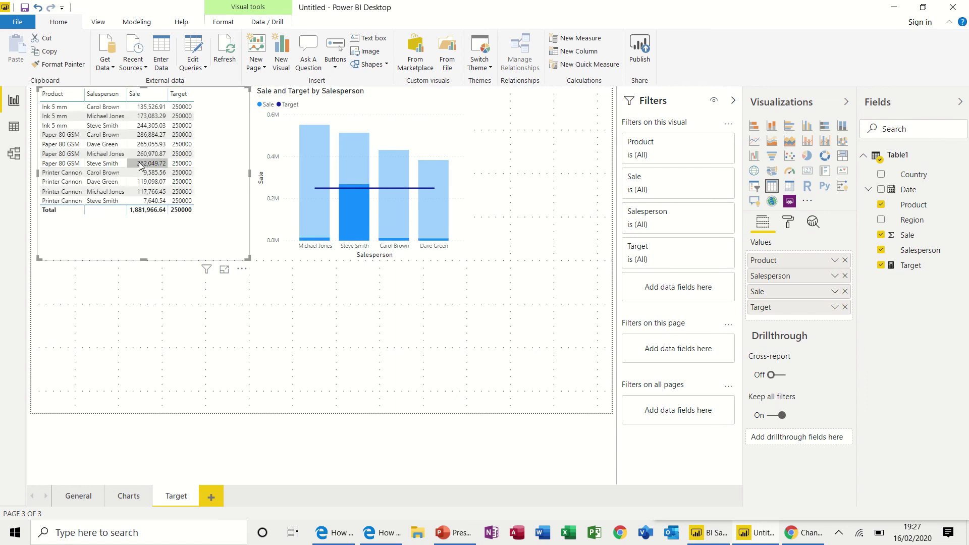
click(314, 54)
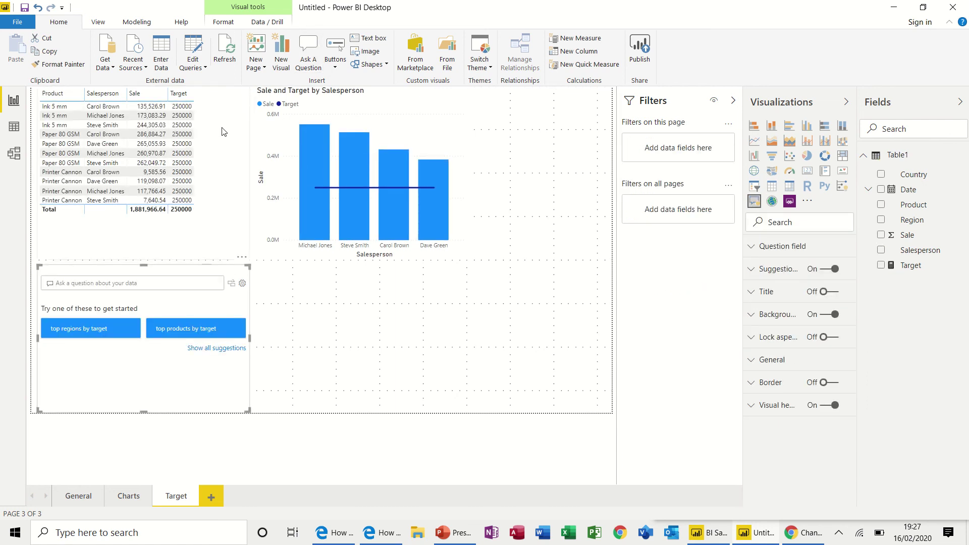
Open the General page and add a Q&A visual below the product sales table.
click(70, 497)
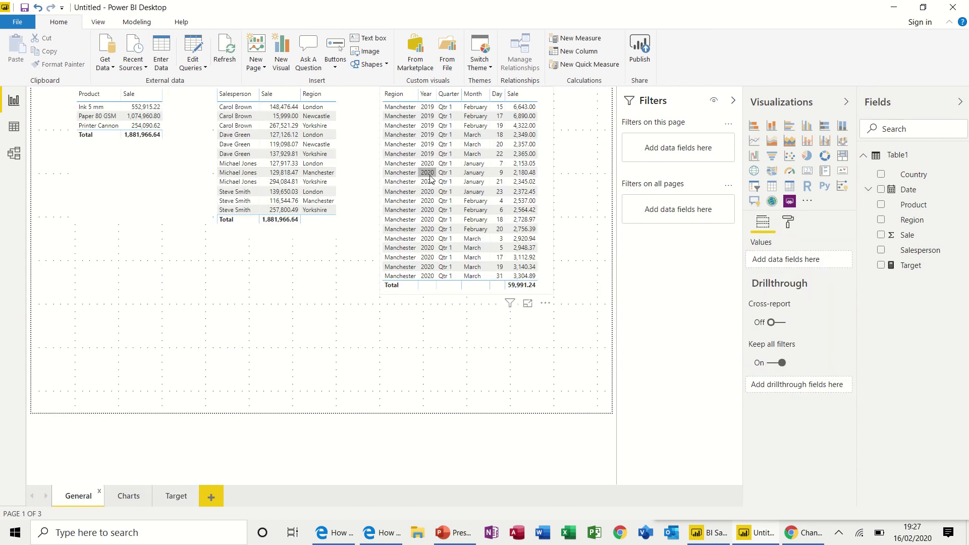
click(403, 173)
click(403, 172)
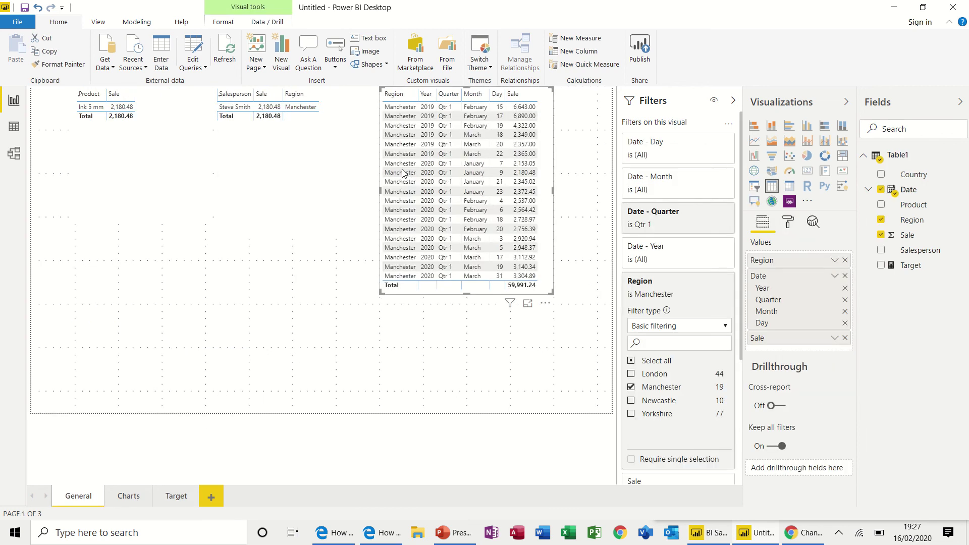
click(308, 50)
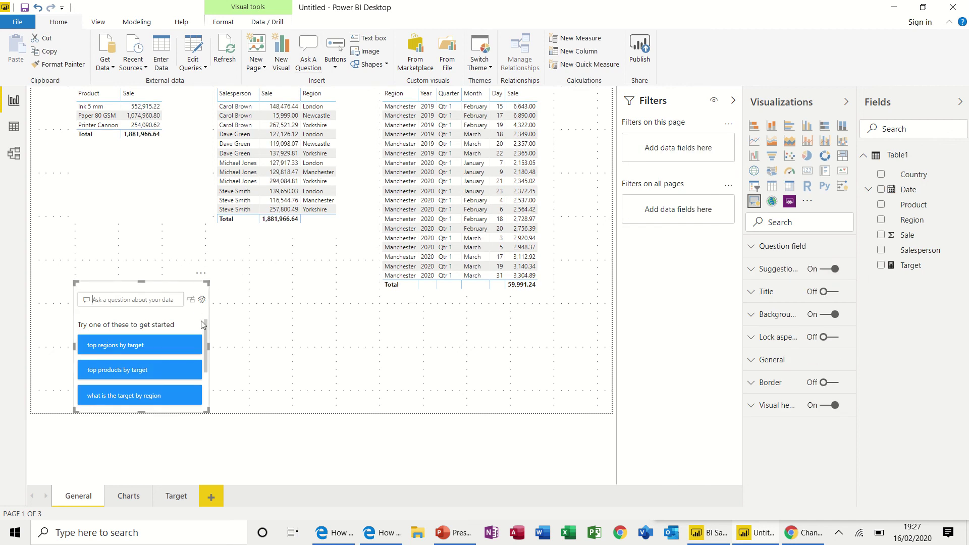
mouse_move(207, 333)
mouse_down()
mouse_move(204, 373)
mouse_move(208, 326)
mouse_up()
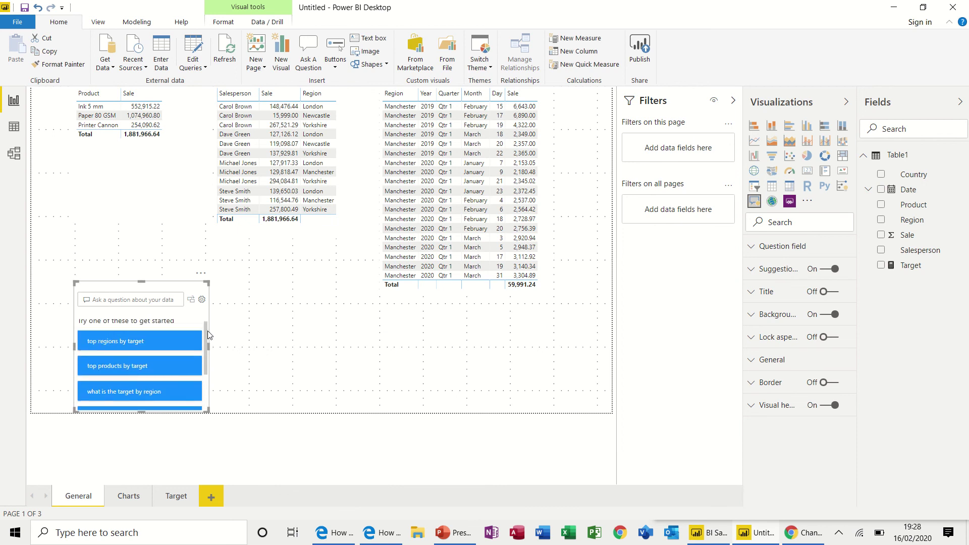
Ask the Q&A visual "top region sale" and refine the question to the suggested "top region salesperson".
click(164, 300)
text(top )
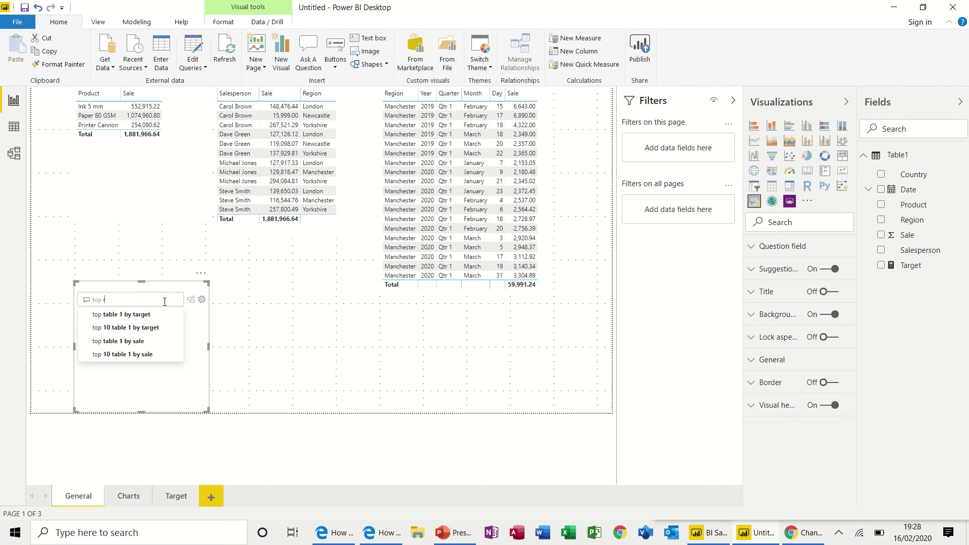
text(region sale)
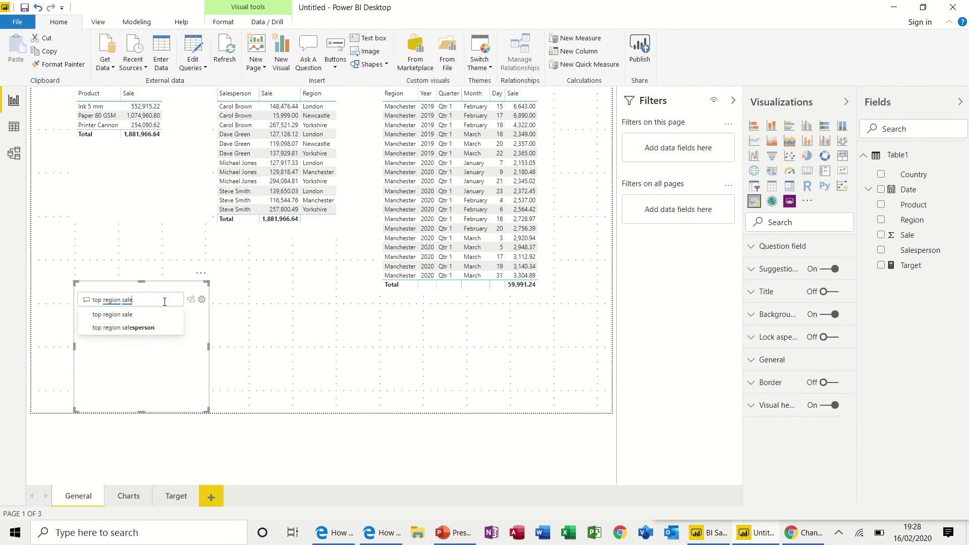
click(127, 318)
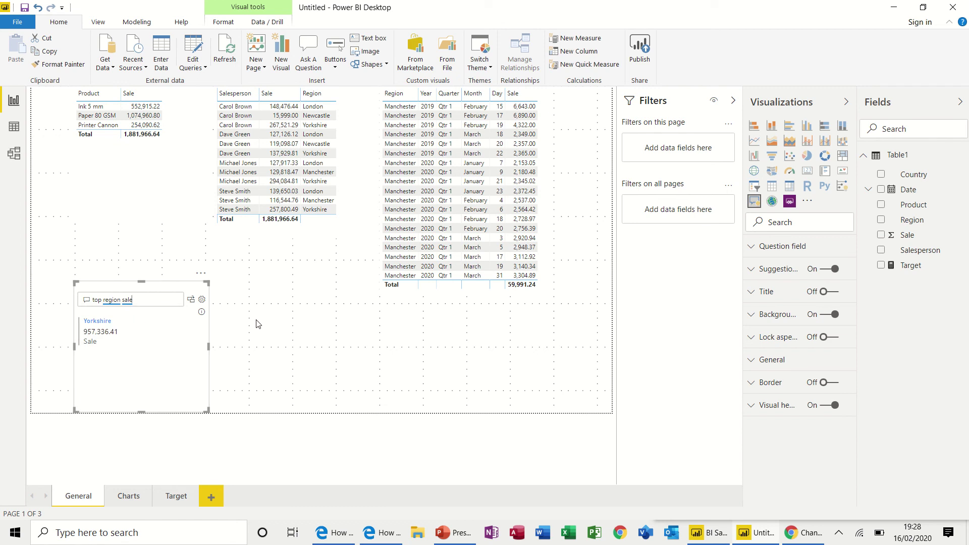
click(128, 299)
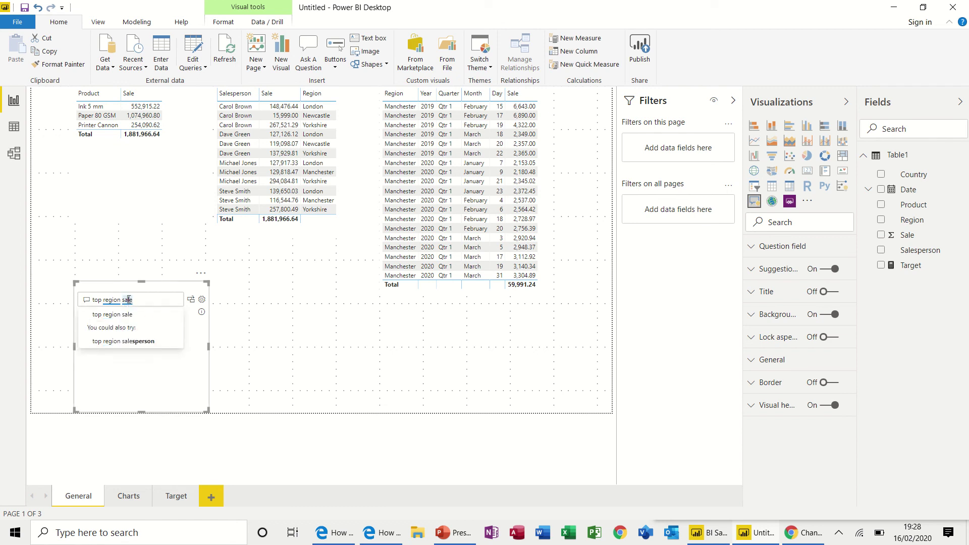
click(138, 341)
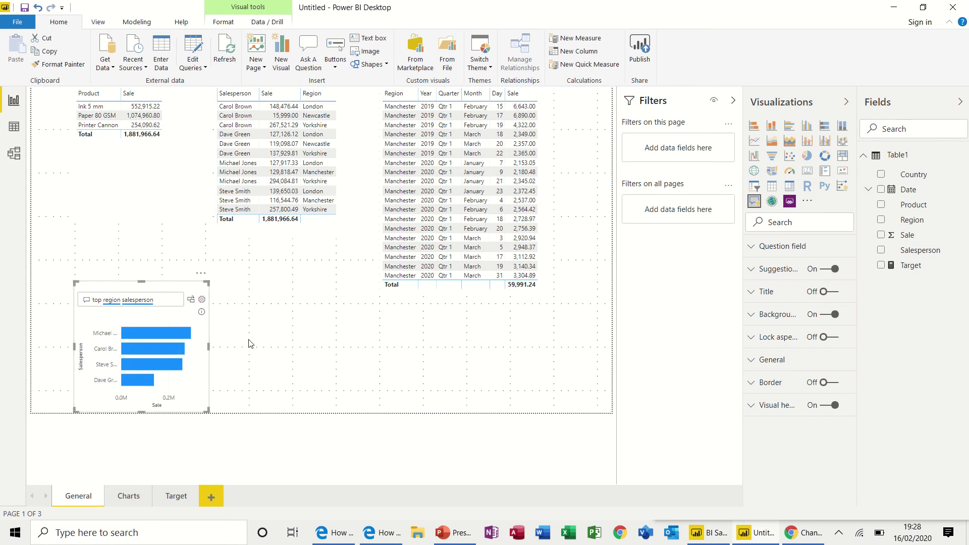
Widen the Q&A bar chart and filter the page's tables by its second salesperson bar.
drag(209, 347, 321, 344)
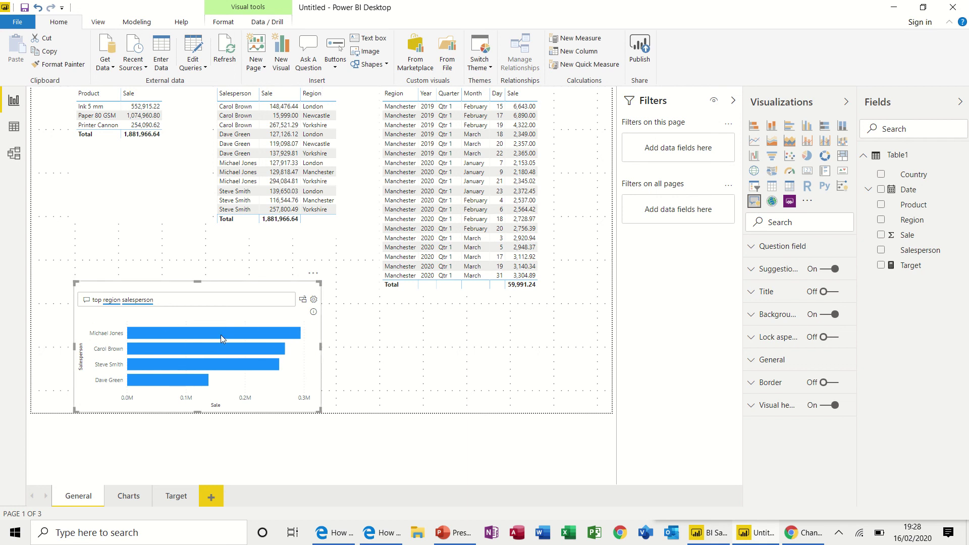
click(210, 350)
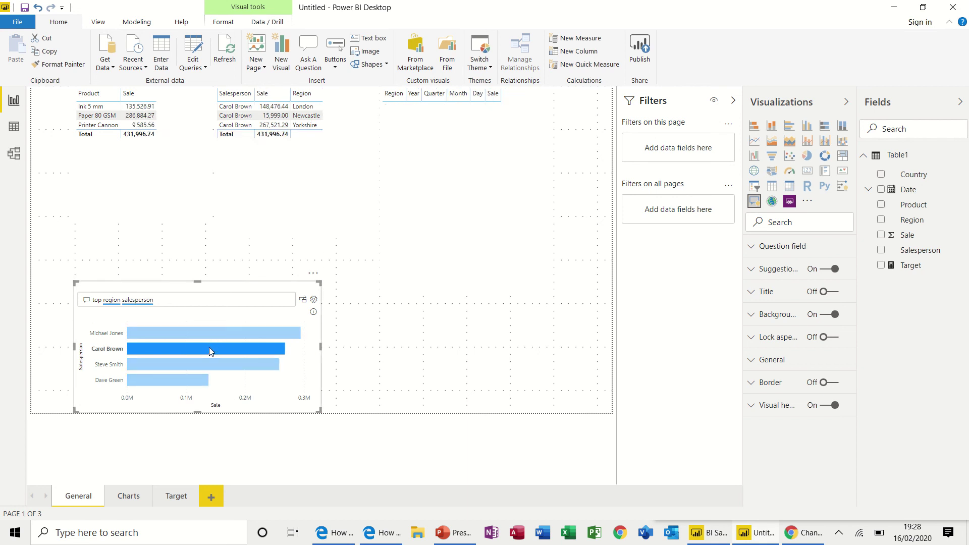
Add a second Q&A visual below the Manchester sales table and ask it "top region".
click(308, 51)
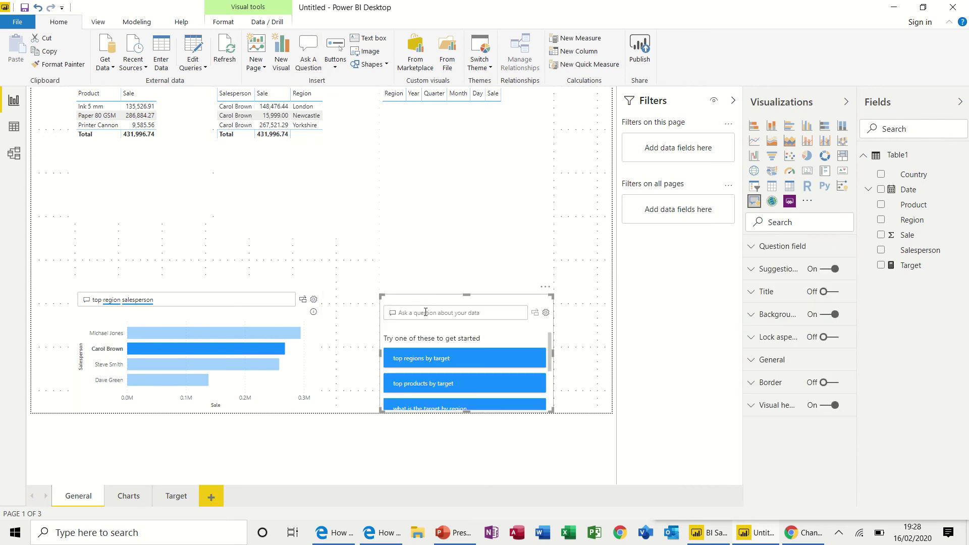
text(to)
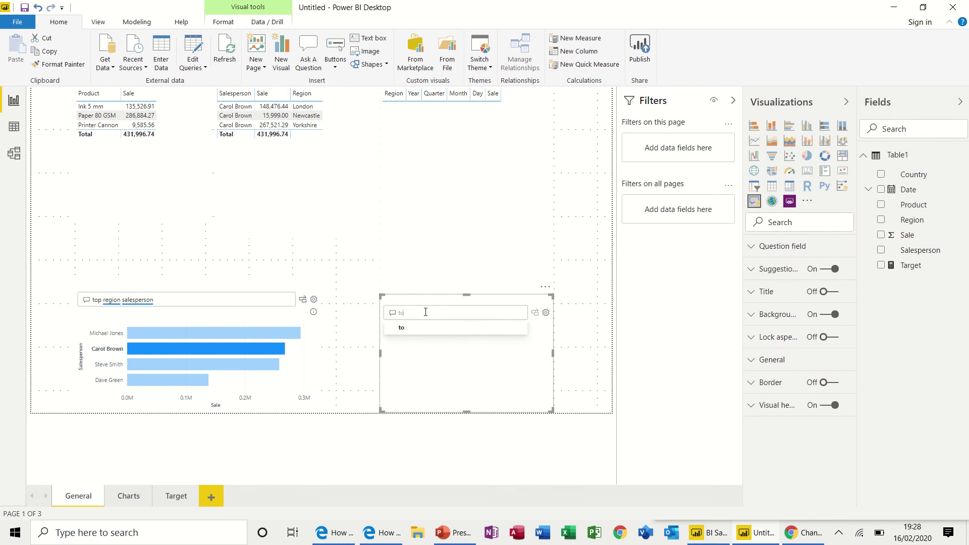
text(p region)
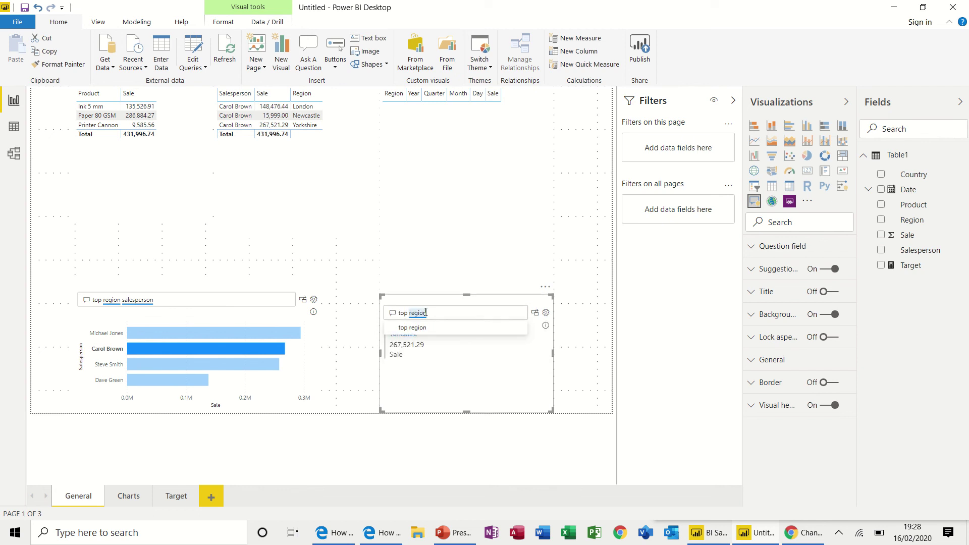
click(457, 273)
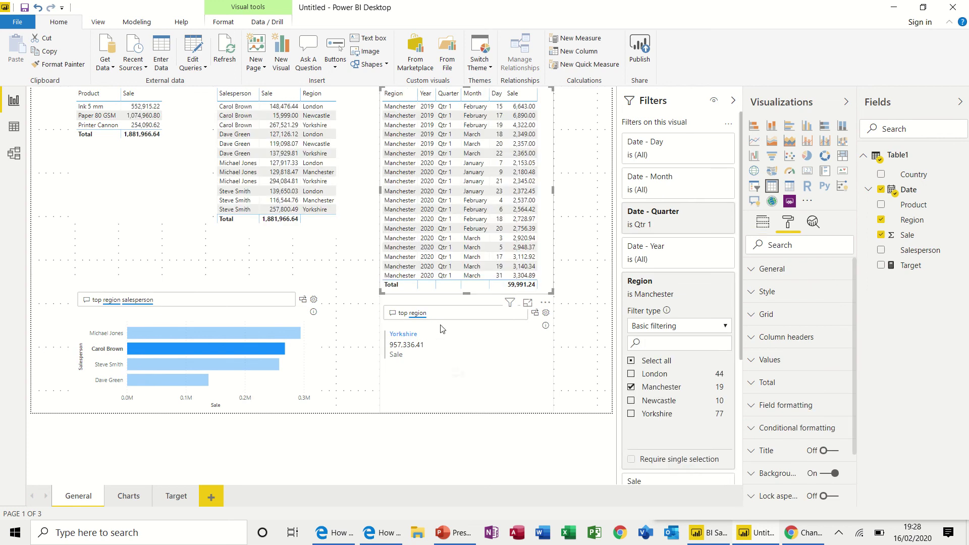
click(329, 259)
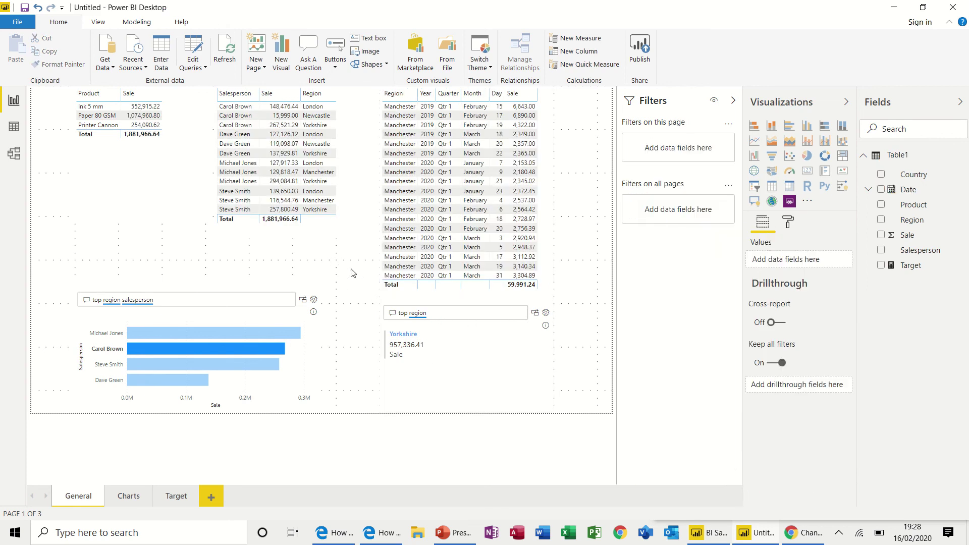
Add a text box below the column chart on the Charts page reading "Type intro info report info whatever require".
click(128, 496)
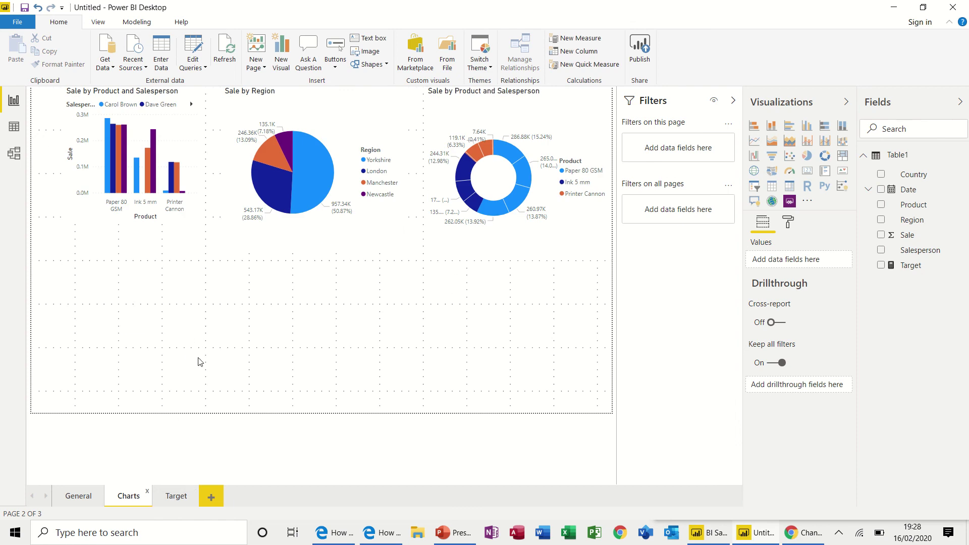
click(369, 38)
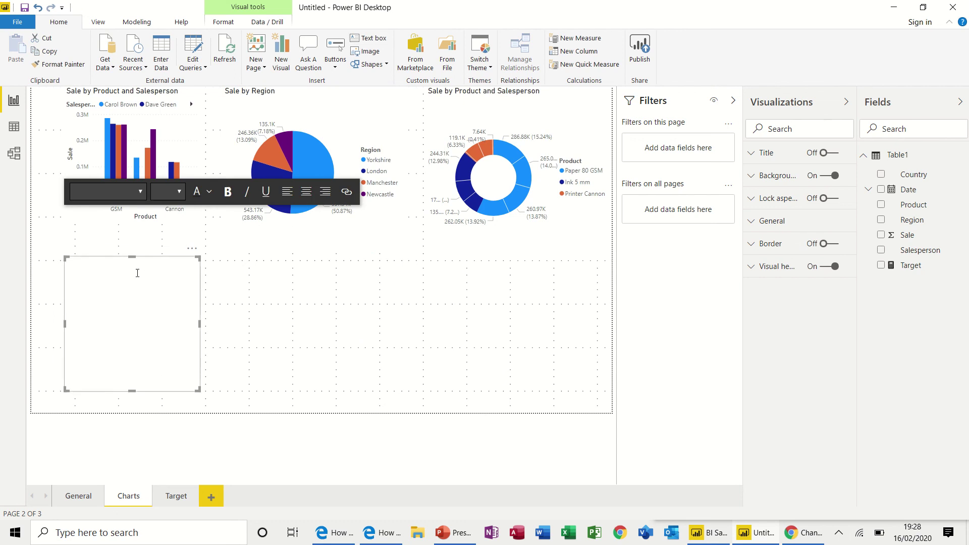
click(138, 273)
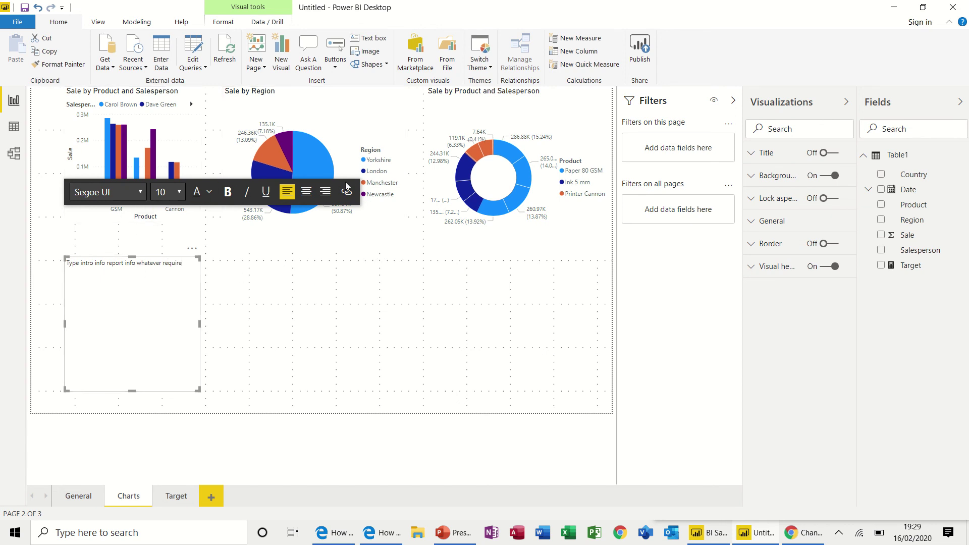
click(207, 301)
click(176, 312)
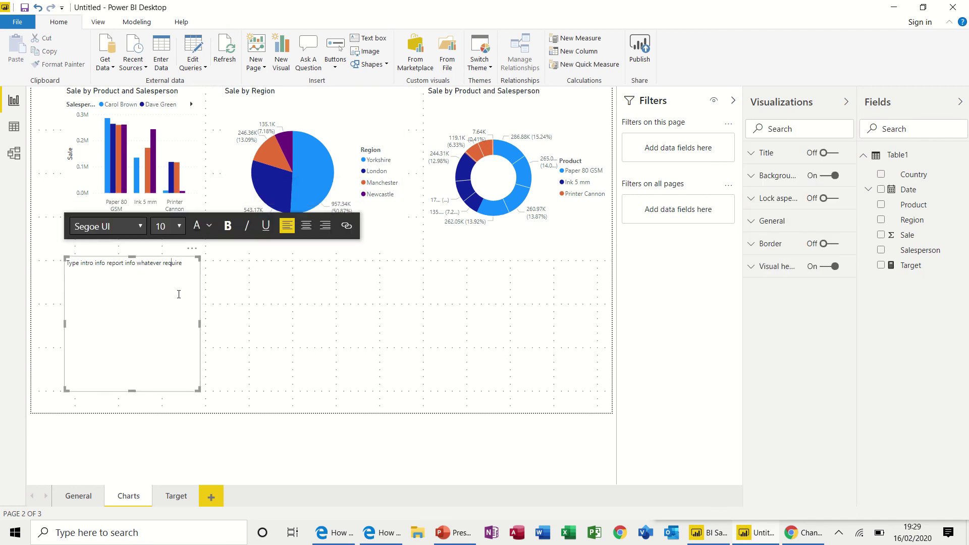
click(211, 301)
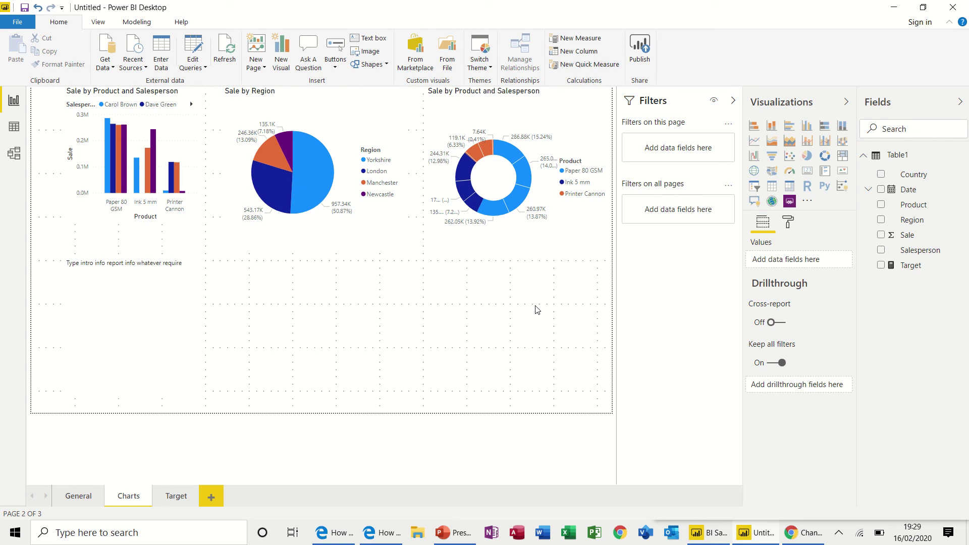
View the Target page and return to the General page.
click(177, 496)
click(78, 496)
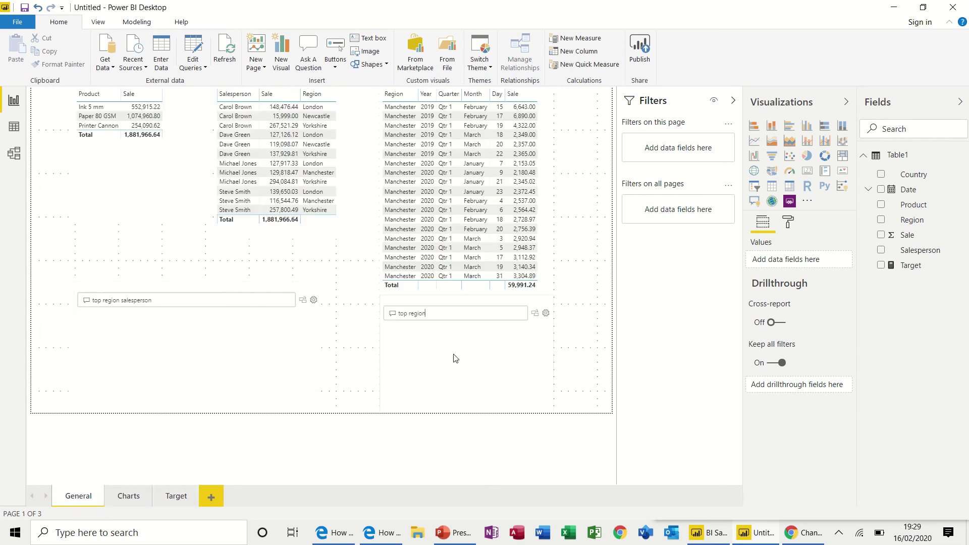